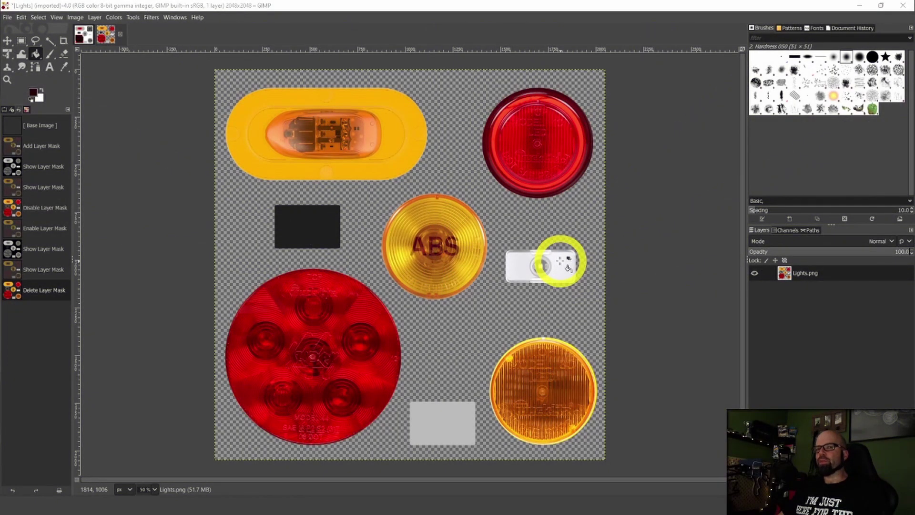
Check the GIMP version information, then close it.
click(197, 17)
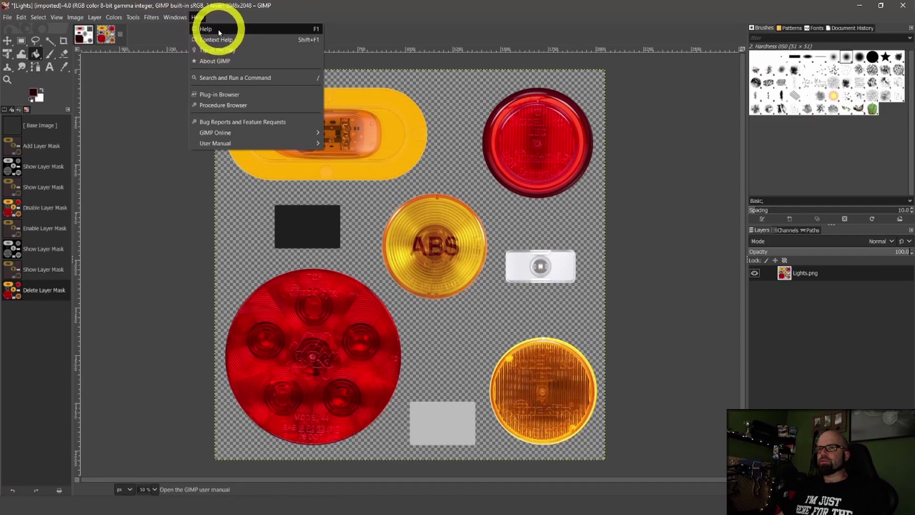
click(212, 60)
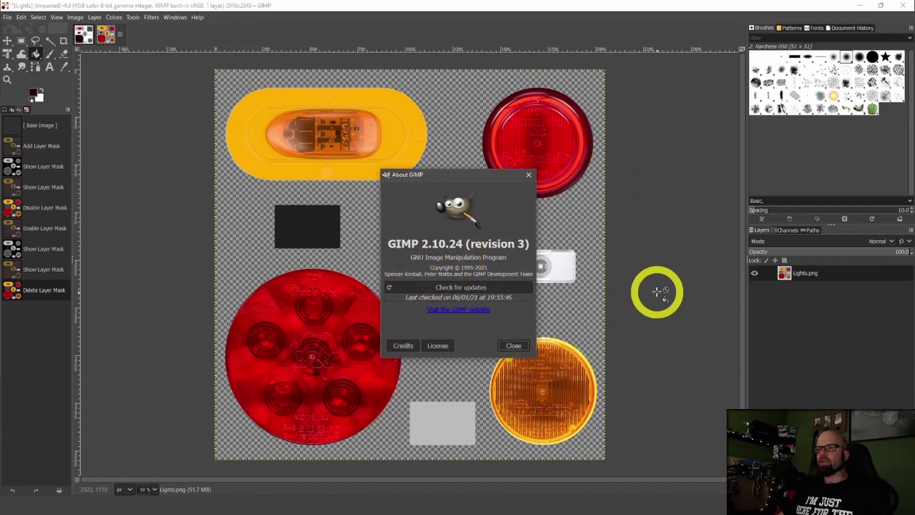
click(528, 175)
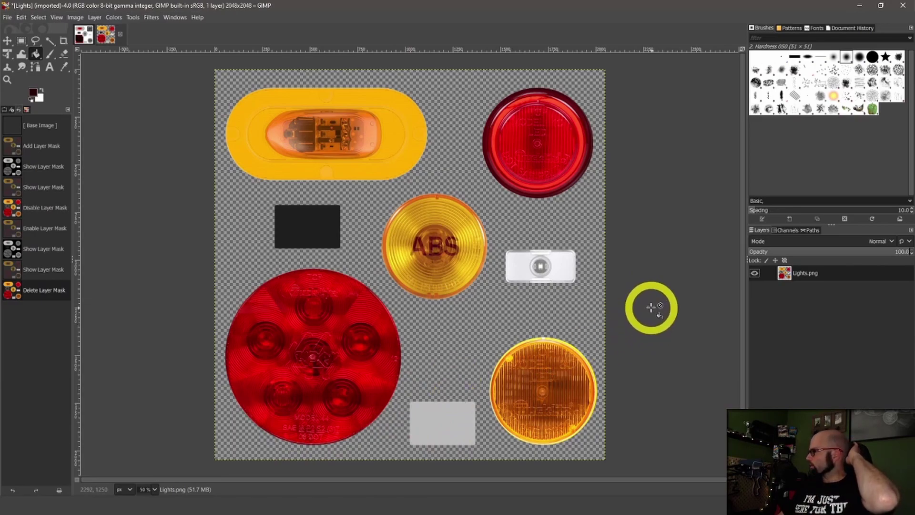
Add a layer mask to Lights.png initialised from a grayscale copy of the layer.
right_click(784, 277)
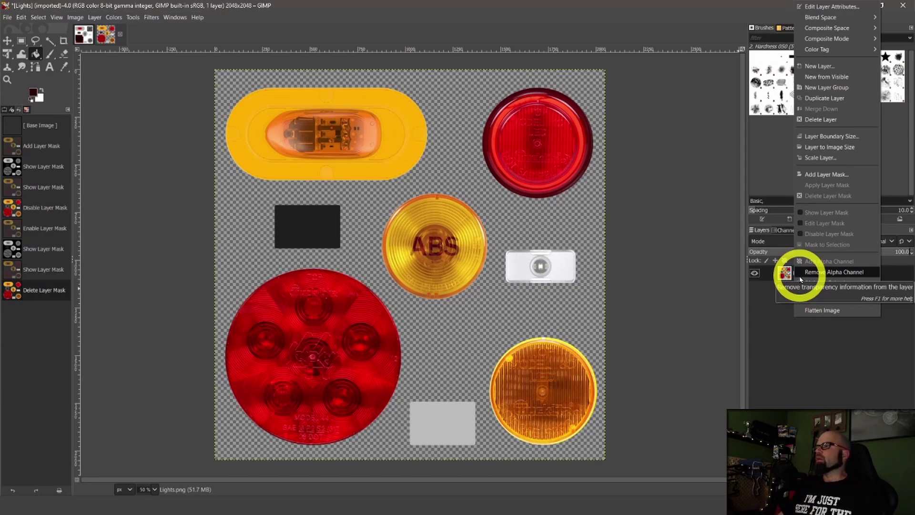
click(812, 175)
drag(809, 81, 444, 176)
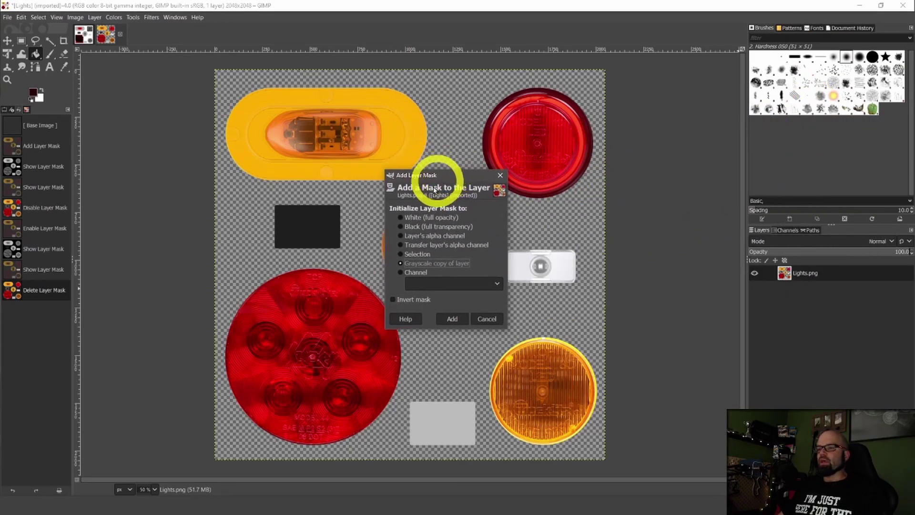
click(418, 262)
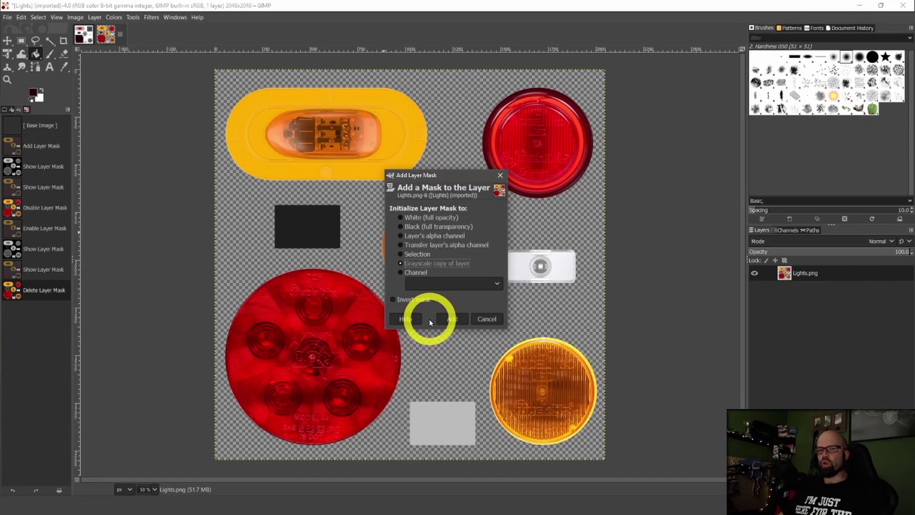
click(452, 319)
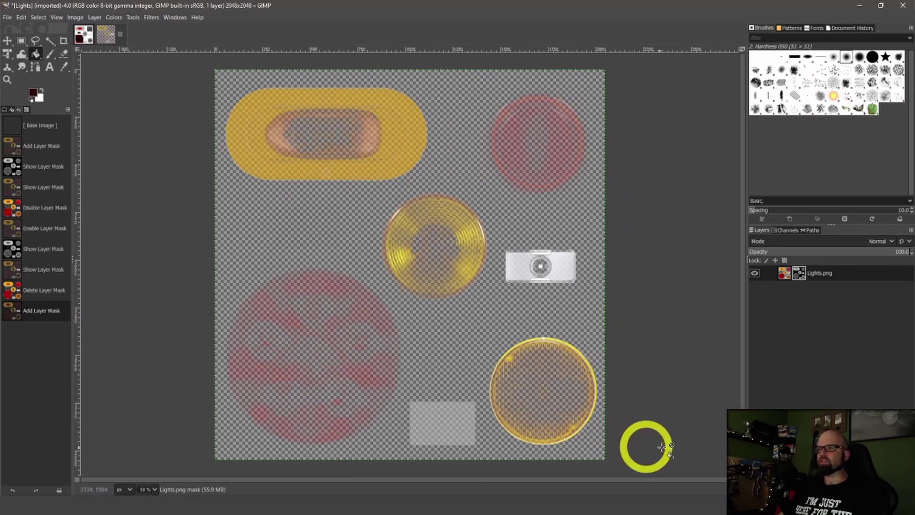
Disable the Lights.png layer mask to compare full colour, then re-enable it.
right_click(799, 274)
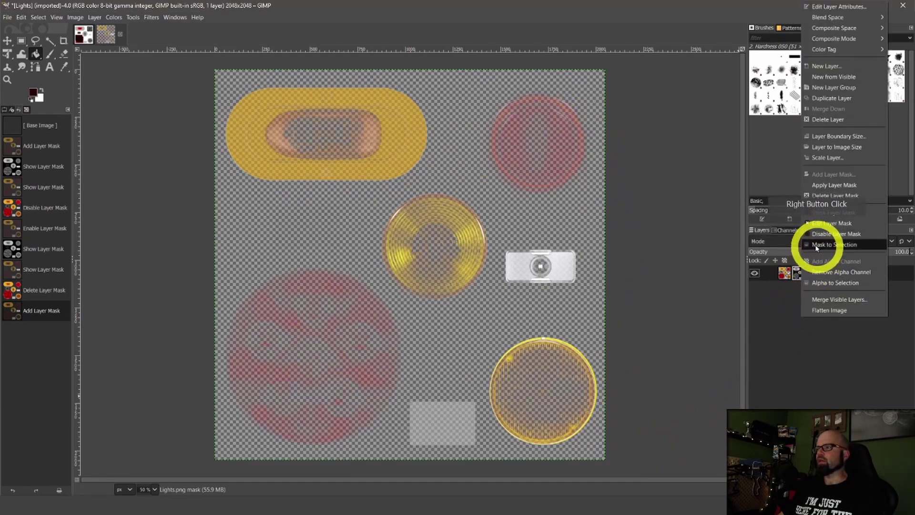
click(807, 234)
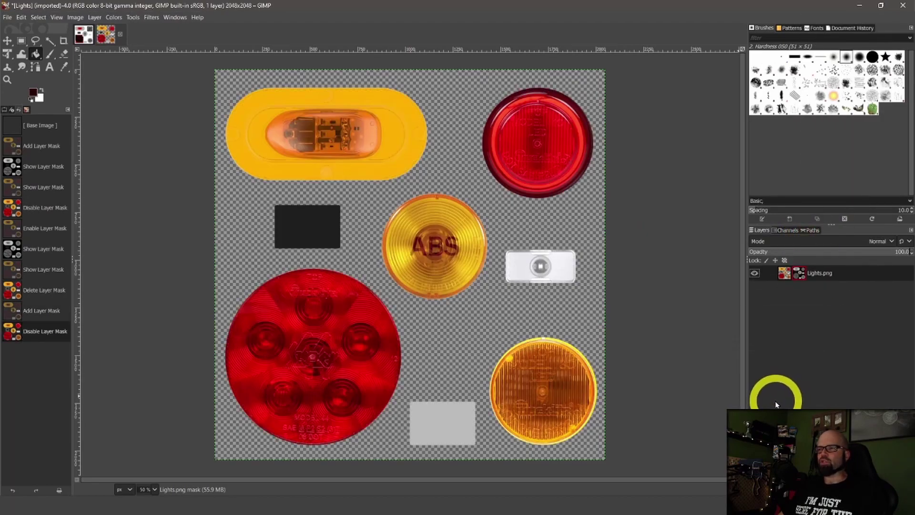
right_click(801, 275)
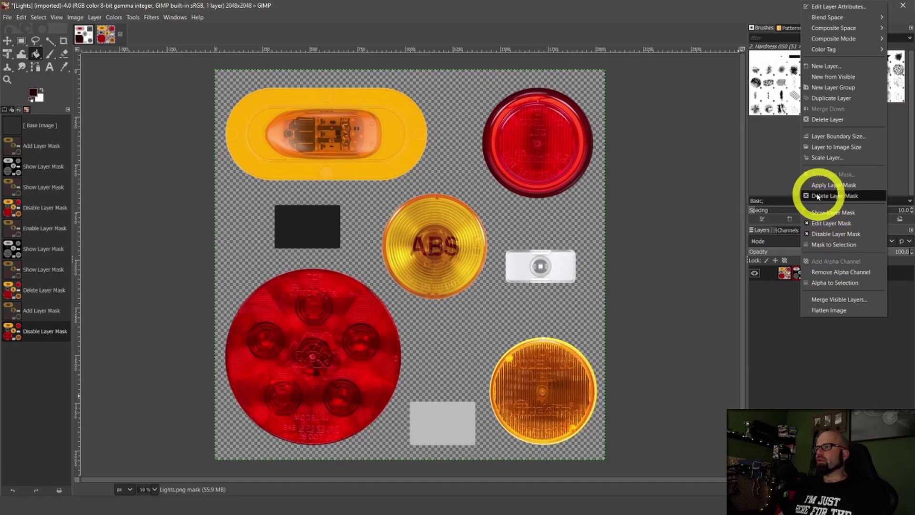
click(812, 235)
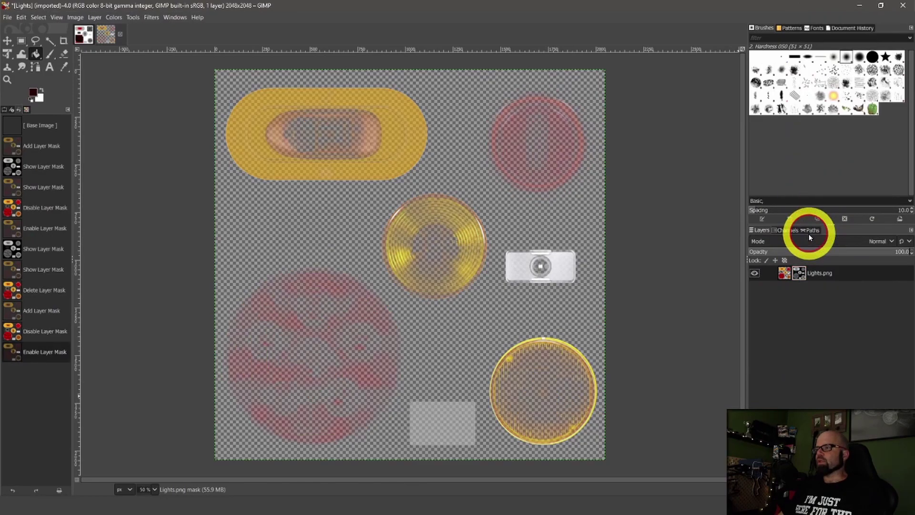
Show the Lights.png layer mask on the canvas instead of the coloured layer.
right_click(800, 266)
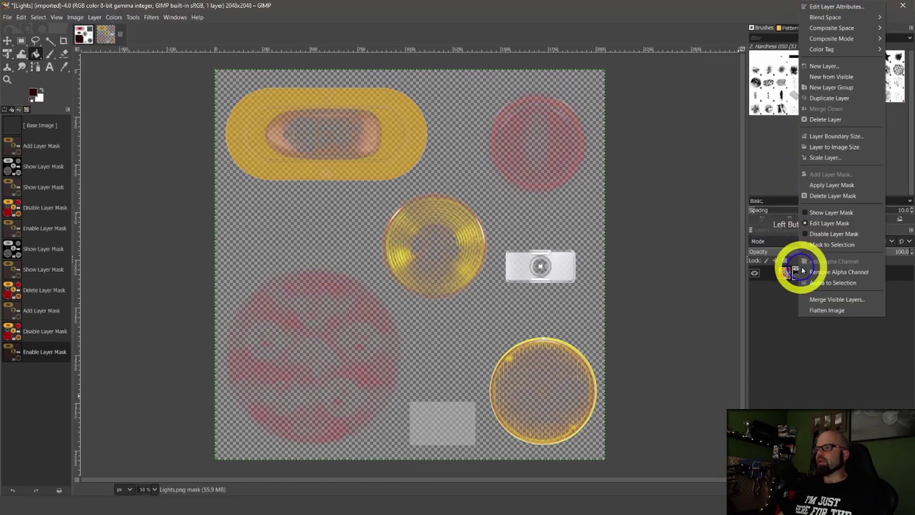
click(808, 212)
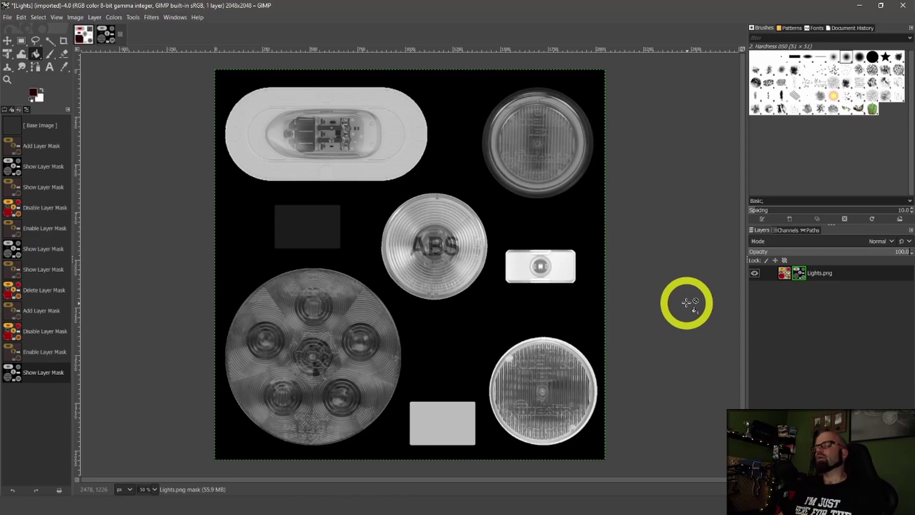
right_click(784, 276)
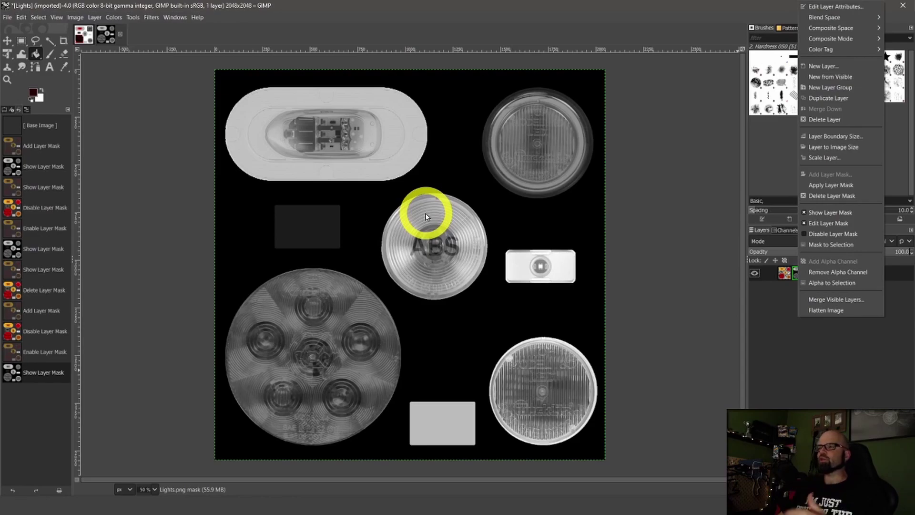
Turn off Show Layer Mask and make the Lights.png mask the active target.
click(803, 214)
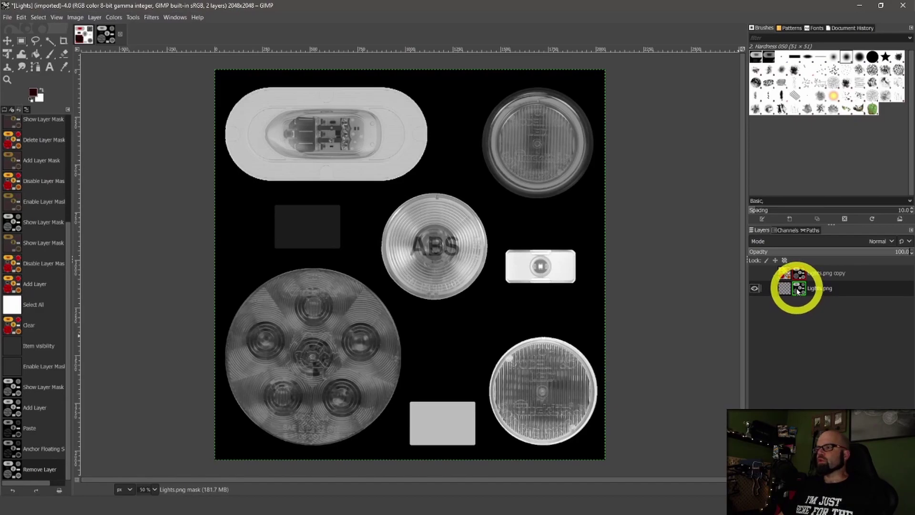
click(799, 293)
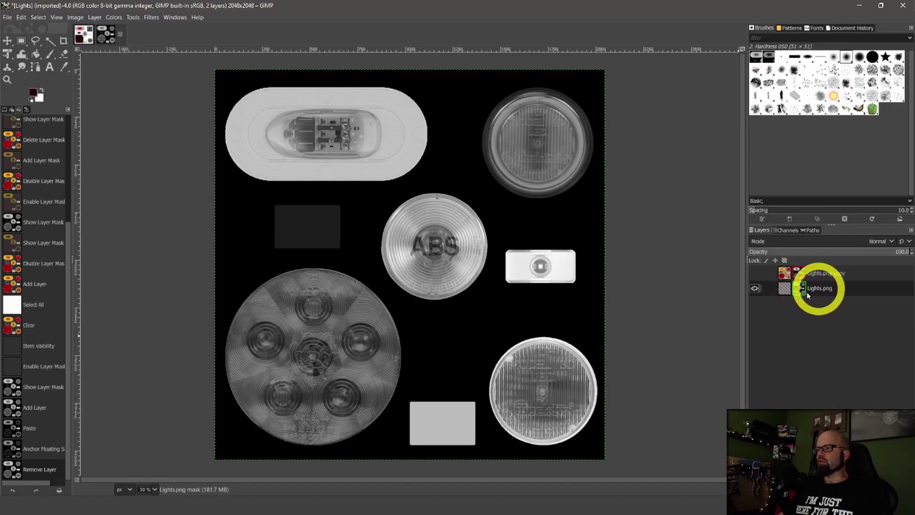
right_click(807, 290)
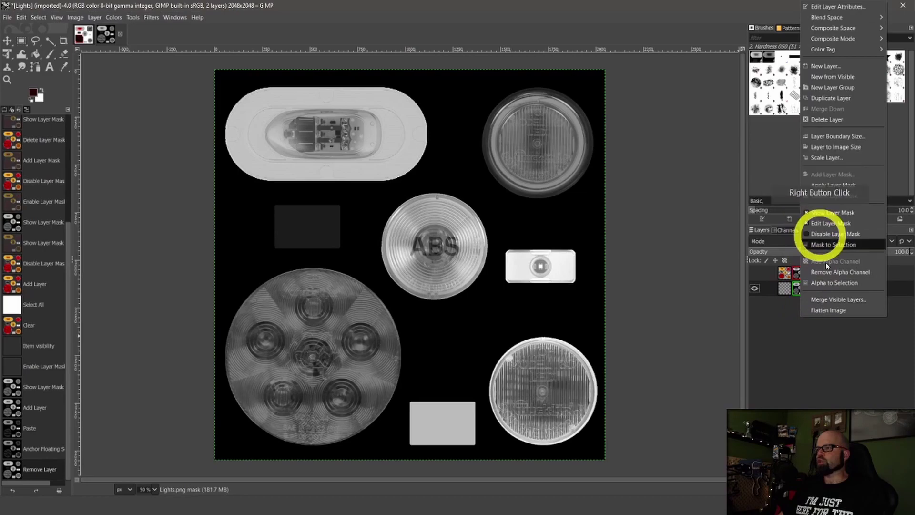
click(819, 374)
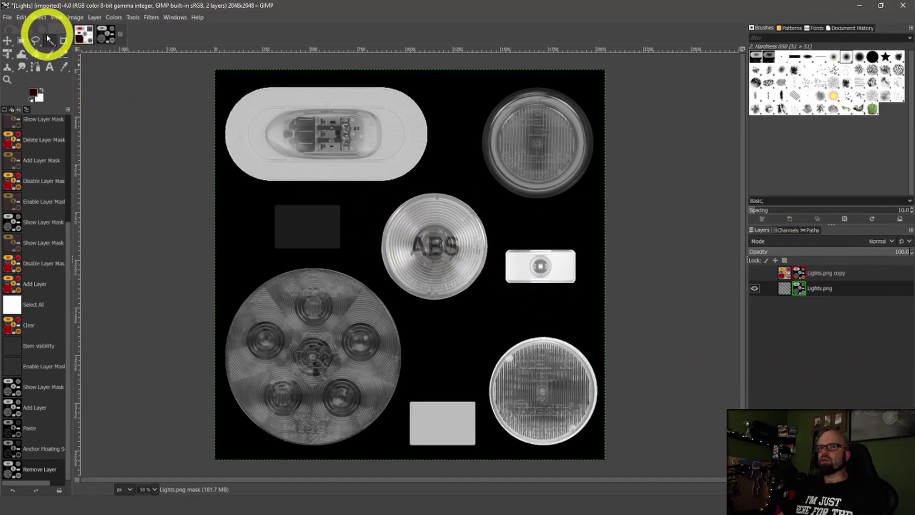
Select the whole image and Copy Visible to put the grayscale image on the clipboard.
click(38, 18)
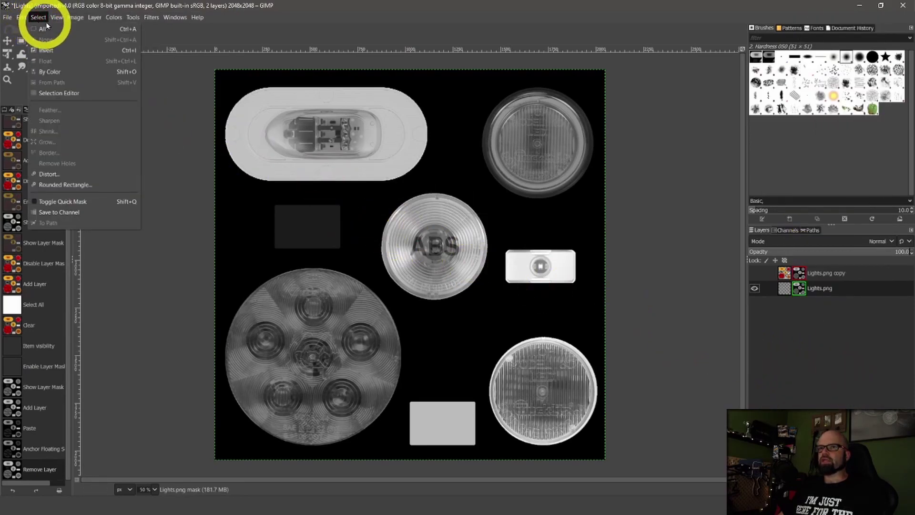
click(38, 28)
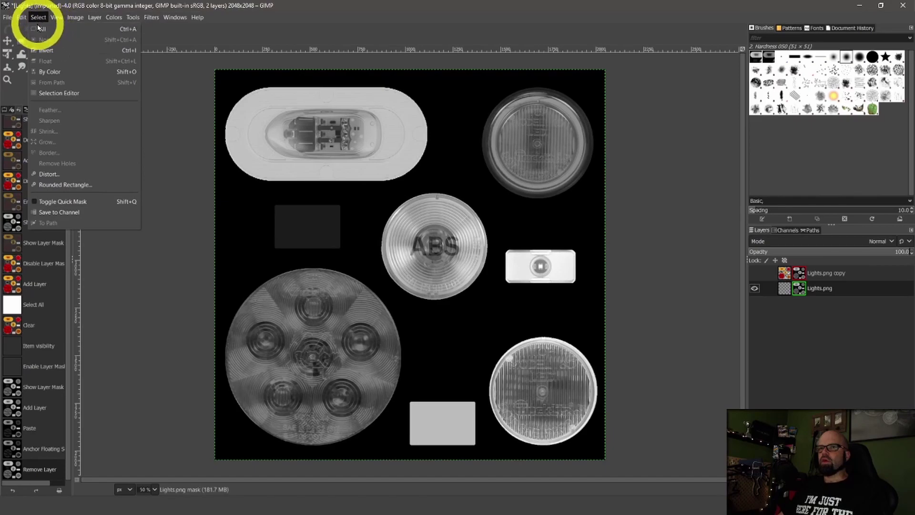
click(22, 18)
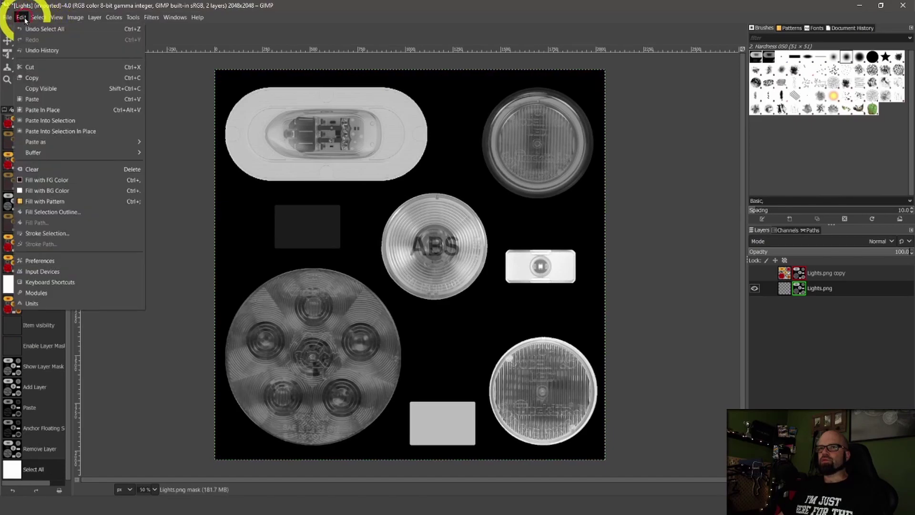
click(35, 89)
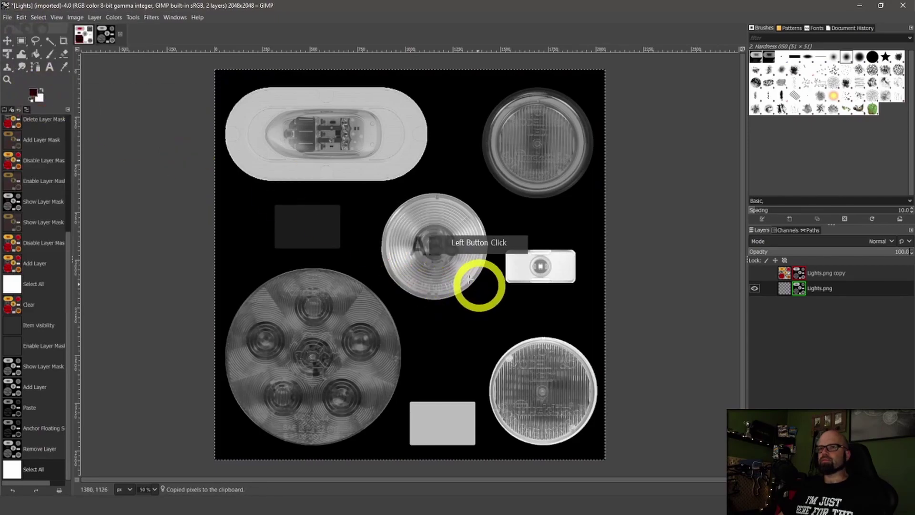
click(775, 325)
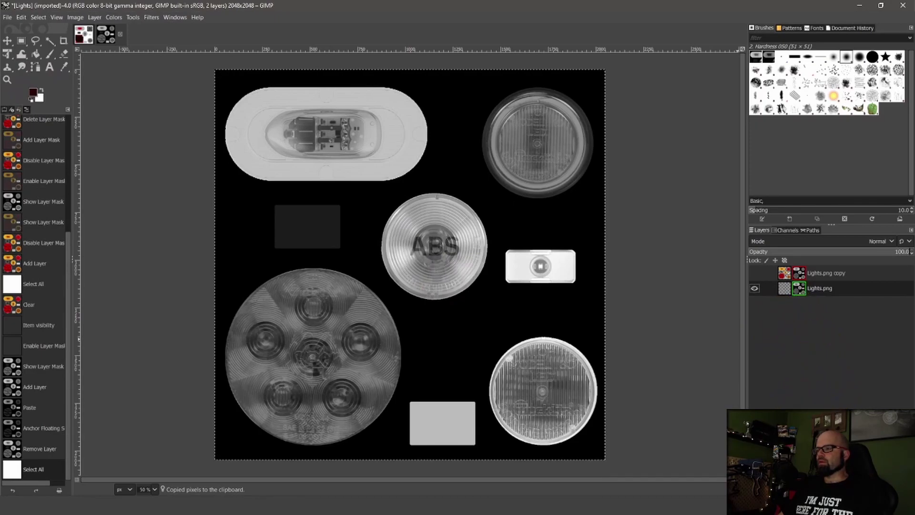
Create a new layer in Multiply mode.
double_click(793, 360)
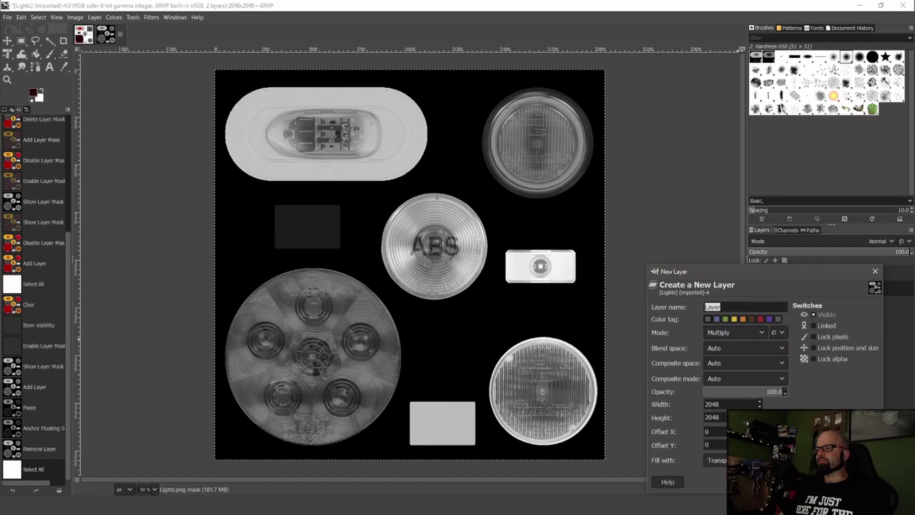
key(Return)
click(794, 299)
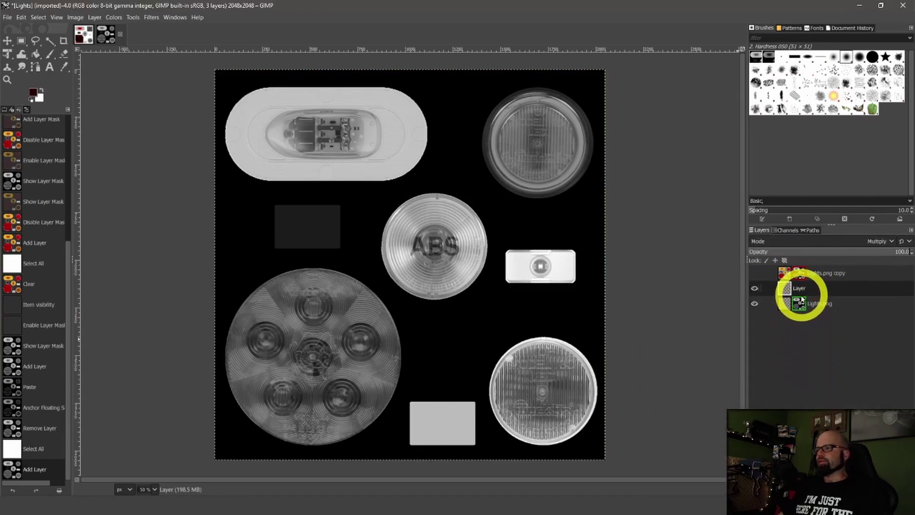
click(777, 299)
Hide Lights.png, paste the grayscale lights image and anchor it into the new layer.
click(754, 303)
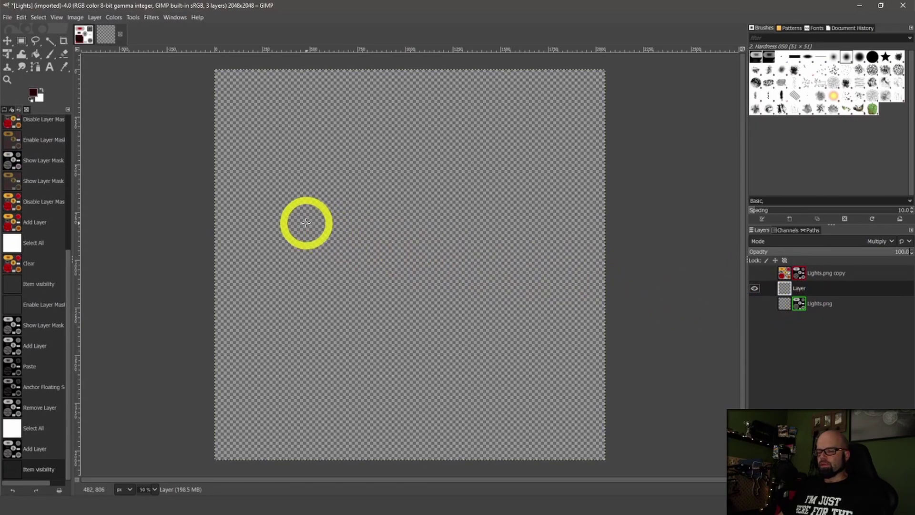
click(20, 18)
click(32, 99)
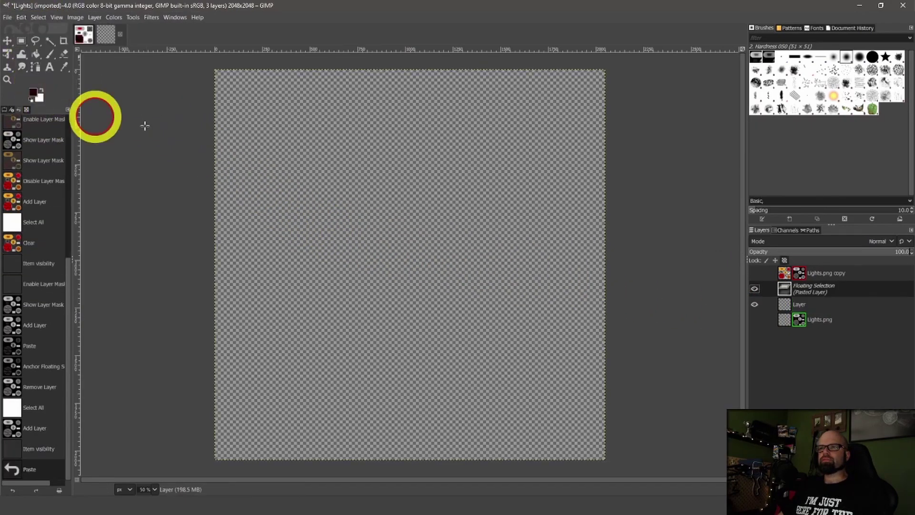
click(545, 368)
click(787, 365)
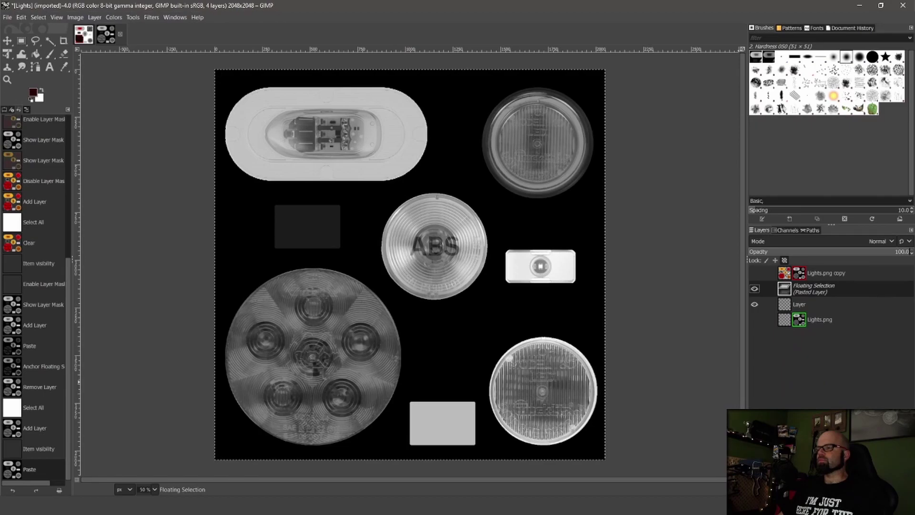
click(723, 338)
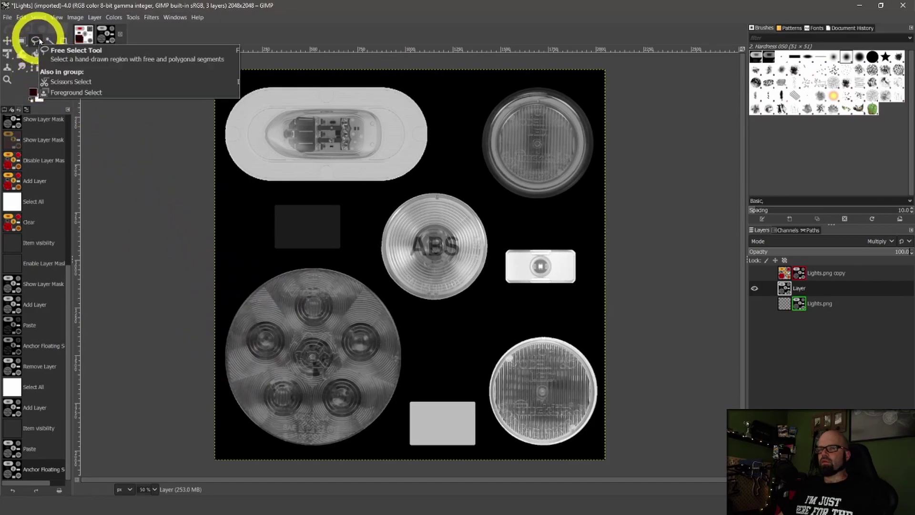
Try a Free Select outline around the large round light, then discard it.
click(132, 20)
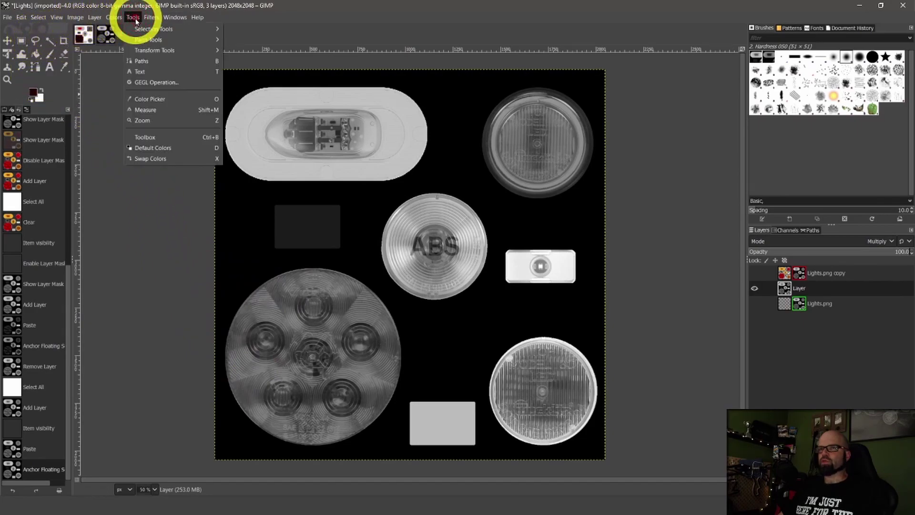
mouse_move(120, 20)
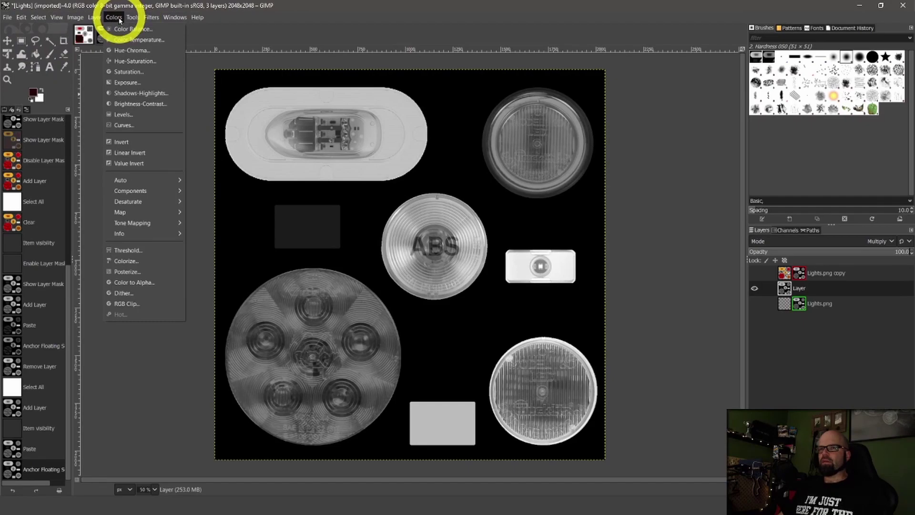
key(Escape)
click(36, 42)
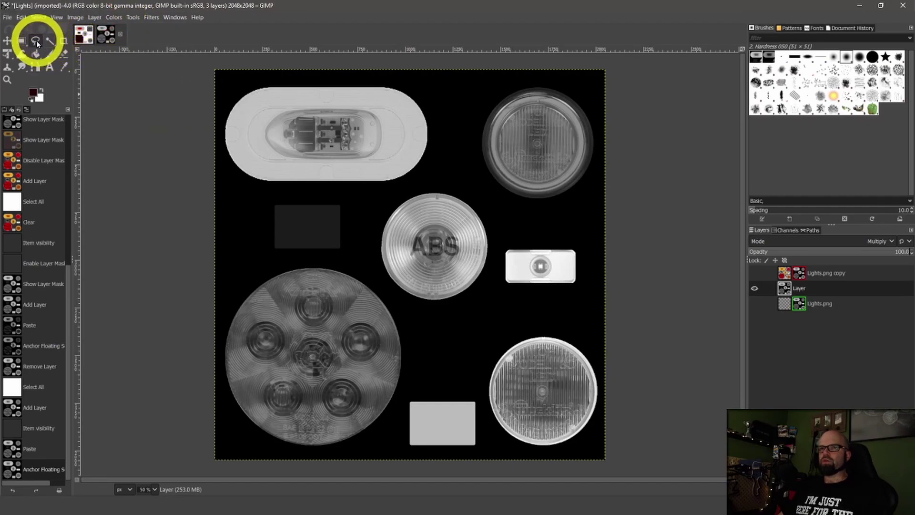
mouse_move(215, 270)
mouse_down()
mouse_move(276, 268)
mouse_move(374, 298)
mouse_move(410, 377)
mouse_move(385, 416)
mouse_move(346, 441)
mouse_move(252, 435)
mouse_move(225, 402)
mouse_move(219, 319)
mouse_move(247, 279)
mouse_move(271, 269)
mouse_up()
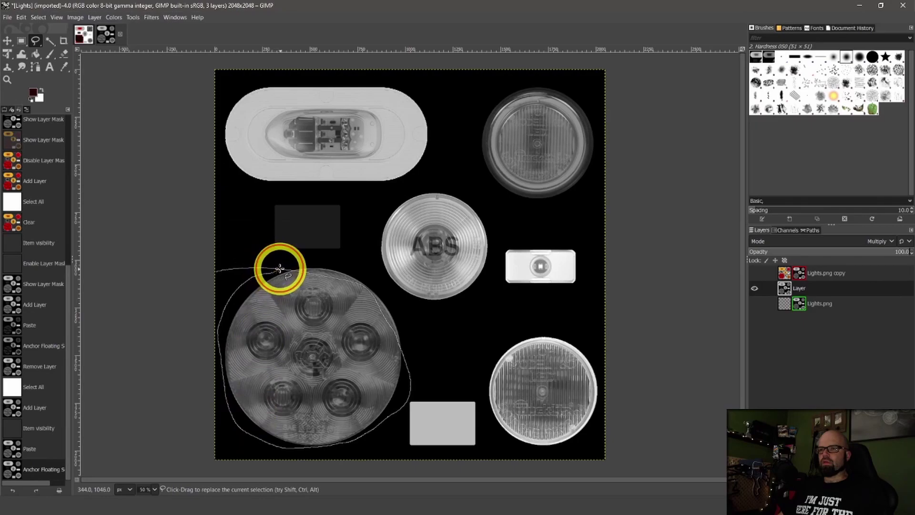
click(376, 298)
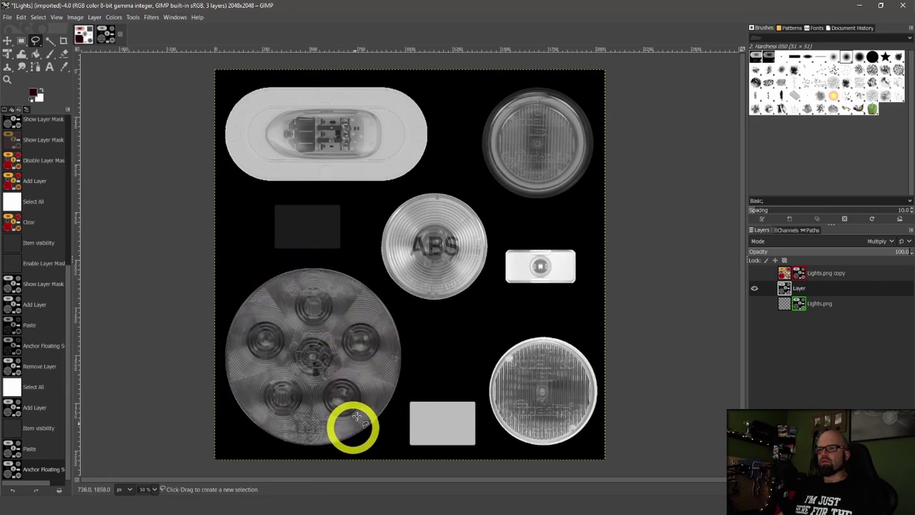
Draw an Ellipse Select circle of about 940×940 and fit its edges to the large light.
click(22, 42)
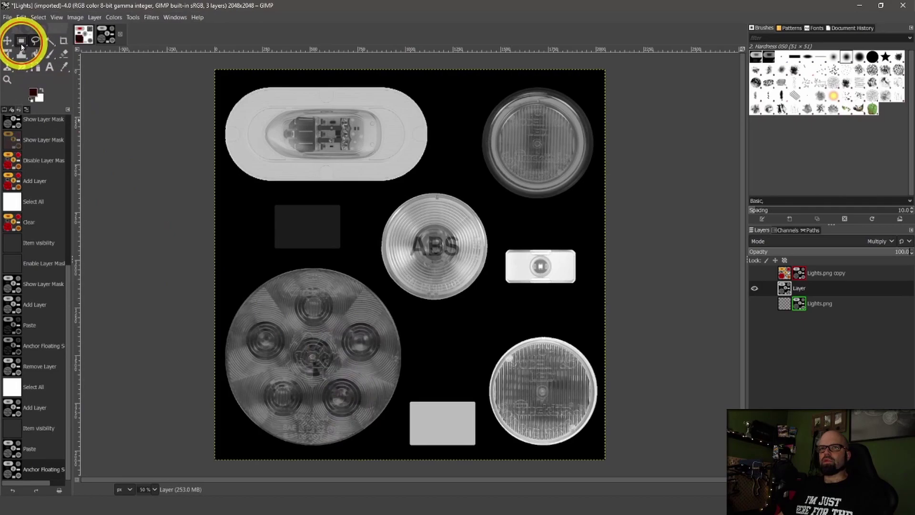
drag(22, 45, 43, 46)
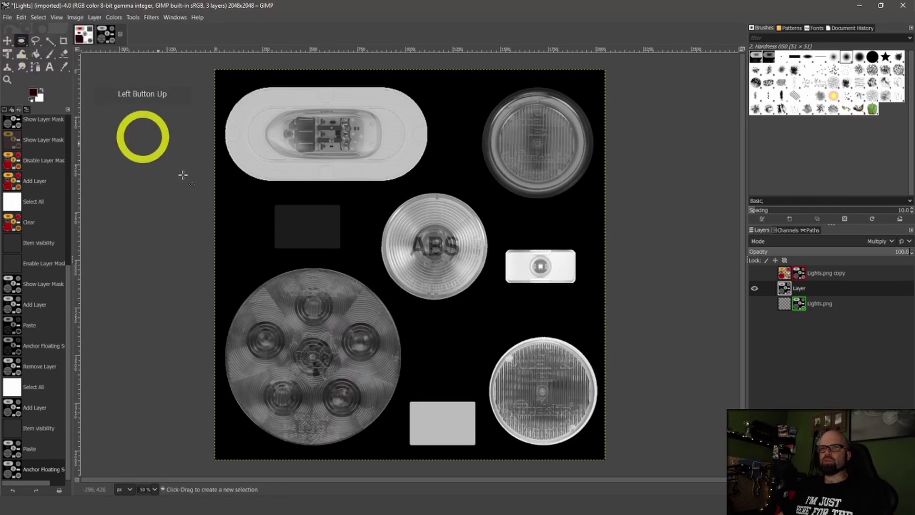
drag(227, 281, 401, 445)
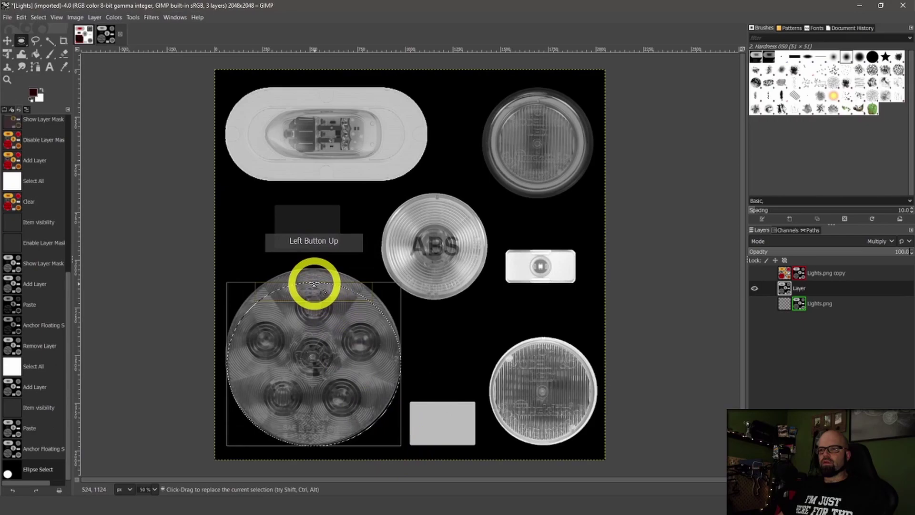
drag(316, 281, 312, 268)
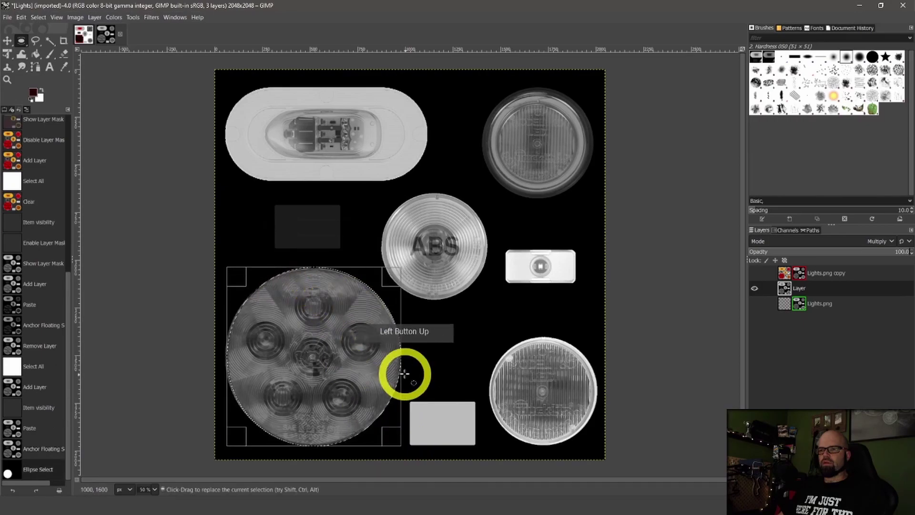
drag(400, 365, 400, 360)
drag(229, 350, 229, 357)
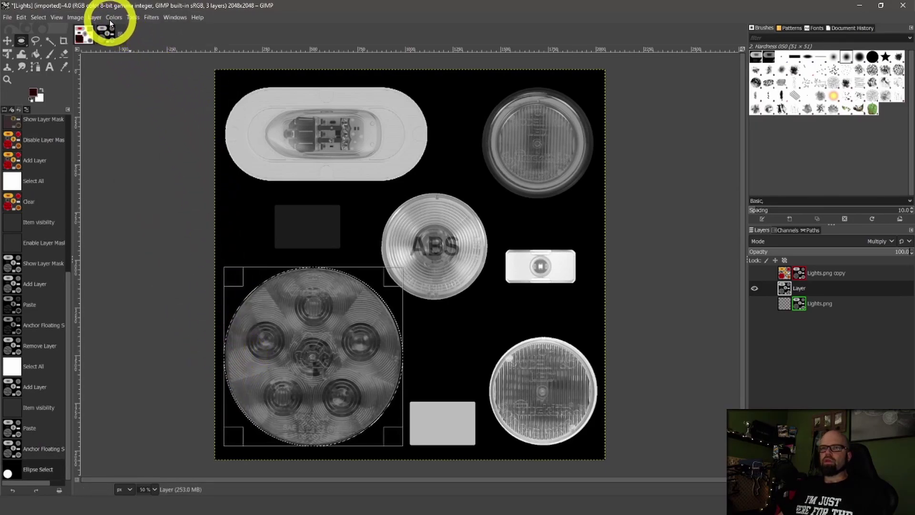
Raise the round light's Lightness to about 25.58 with Hue-Chroma.
click(114, 18)
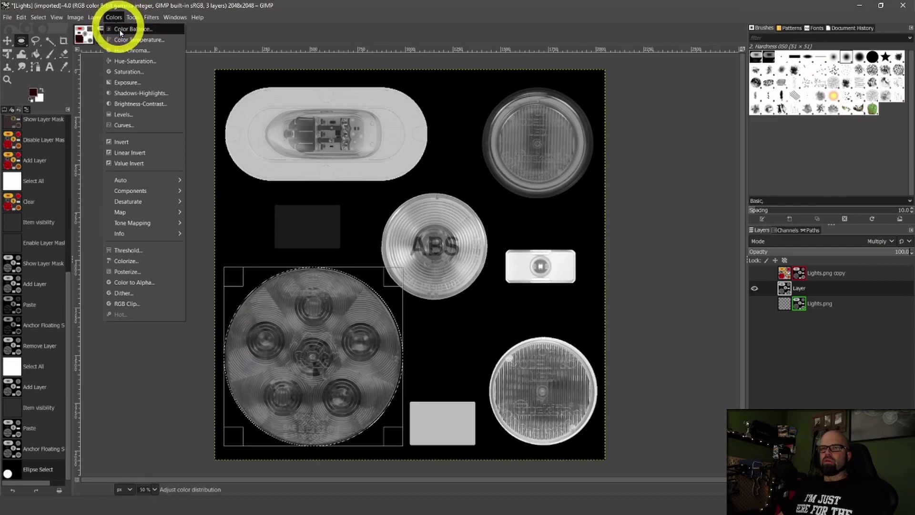
click(122, 50)
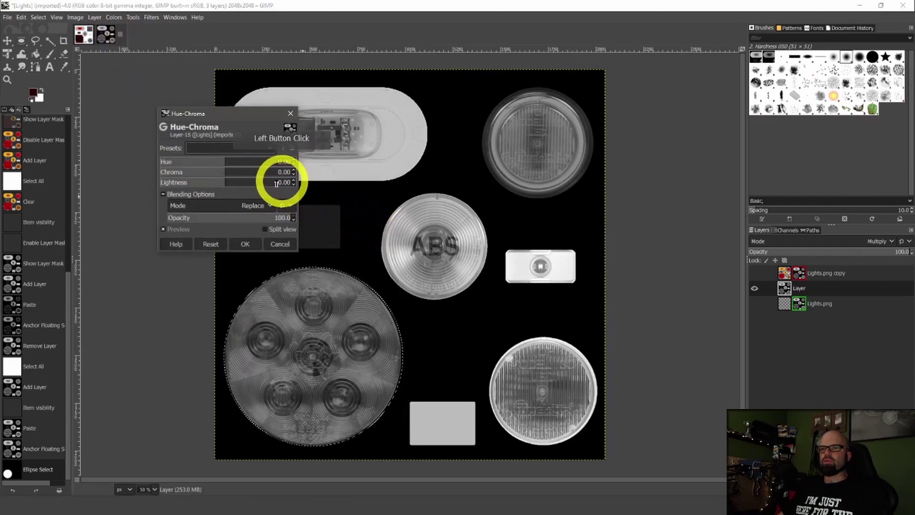
drag(214, 183, 242, 191)
click(250, 245)
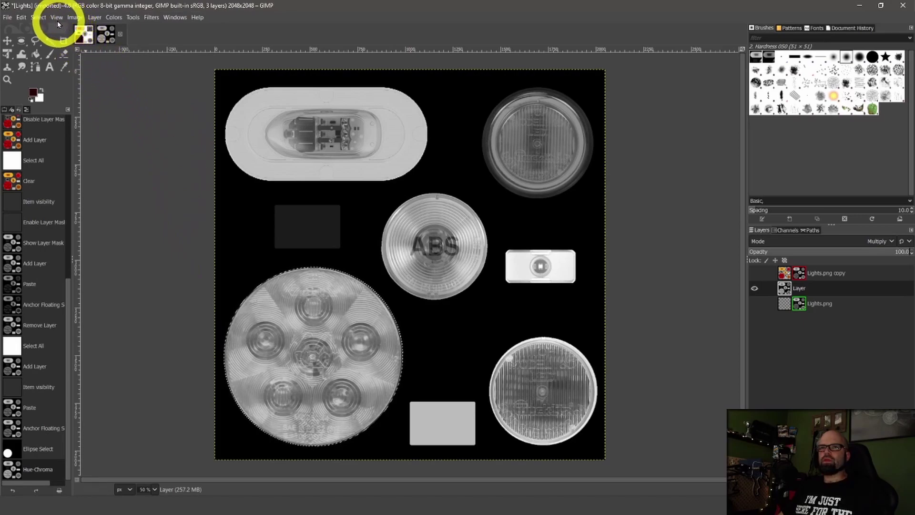
Clear the selection with Select > None and bring the Hue-Chroma dialog back.
click(38, 17)
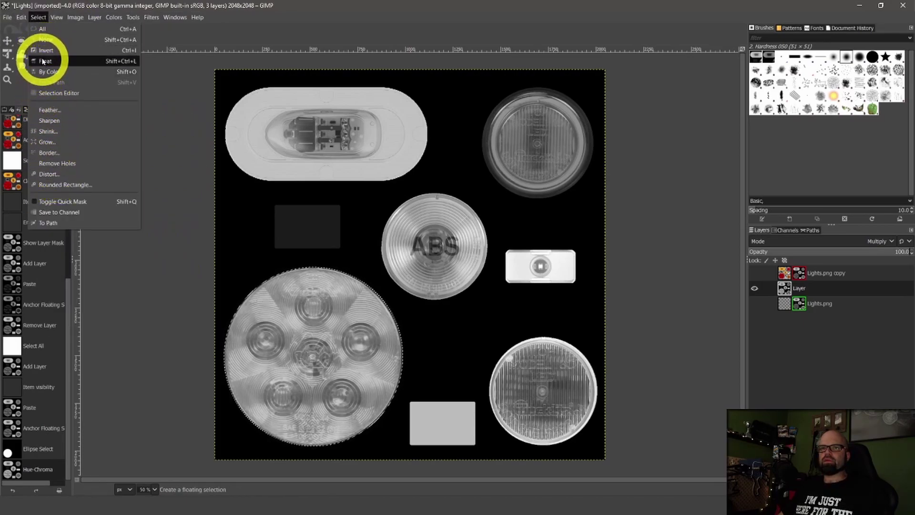
click(46, 39)
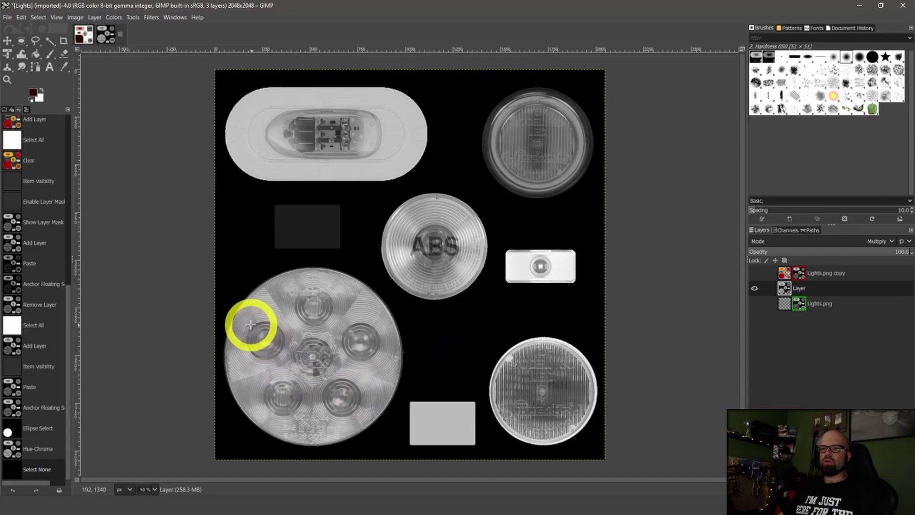
key(shift+ctrl+f)
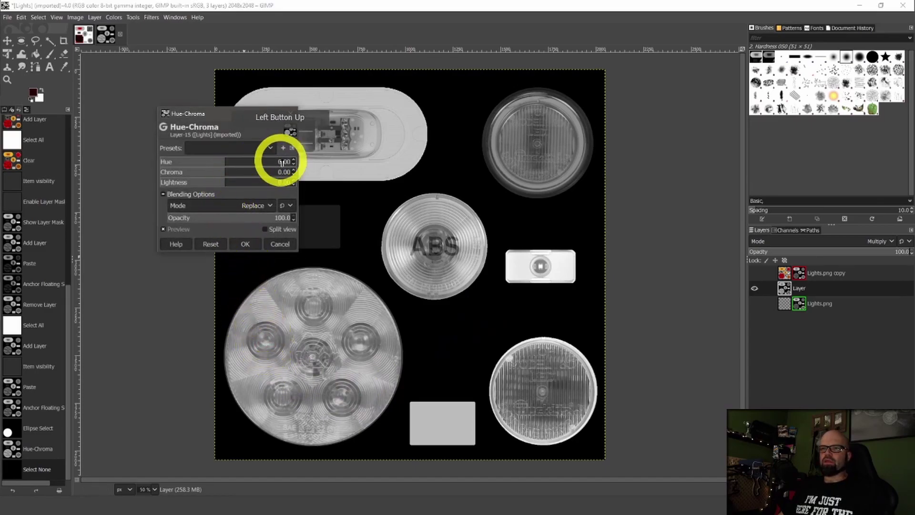
Cancel Hue-Chroma and redraw a circular ellipse selection around the large light.
click(279, 244)
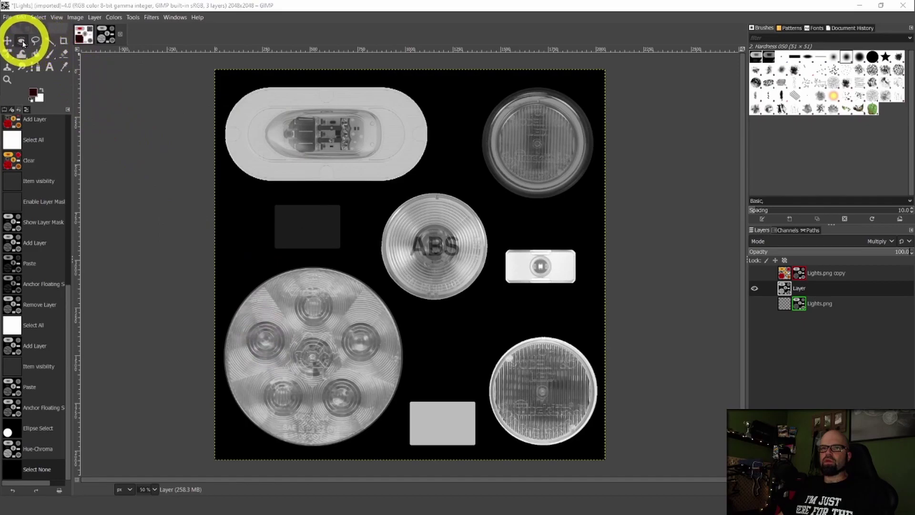
click(21, 41)
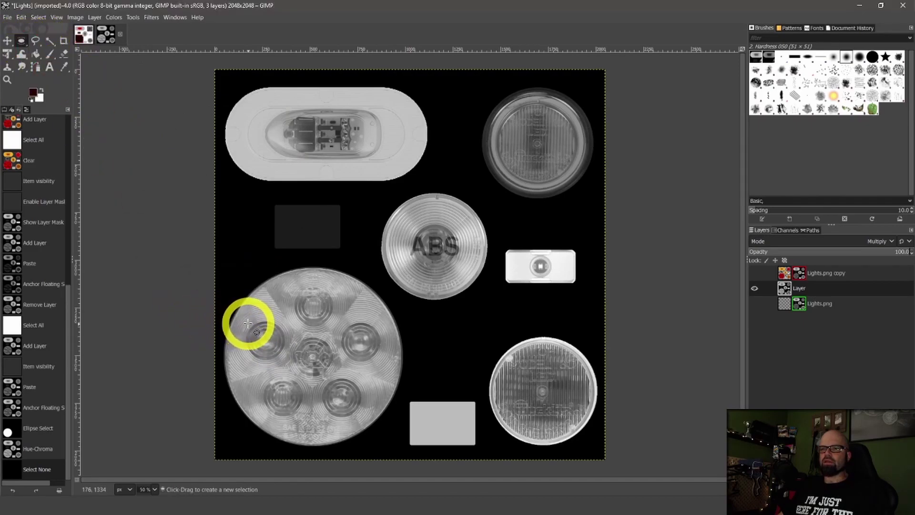
drag(244, 324, 285, 360)
click(264, 325)
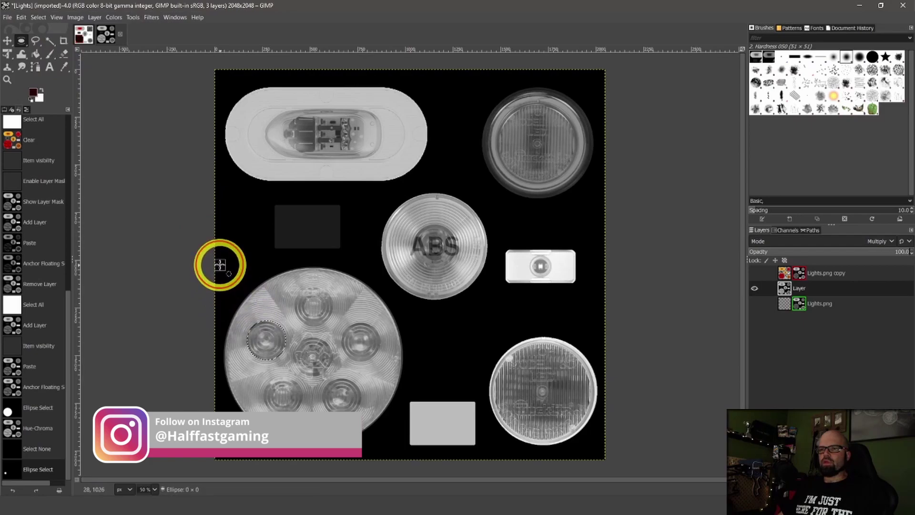
drag(220, 266, 404, 448)
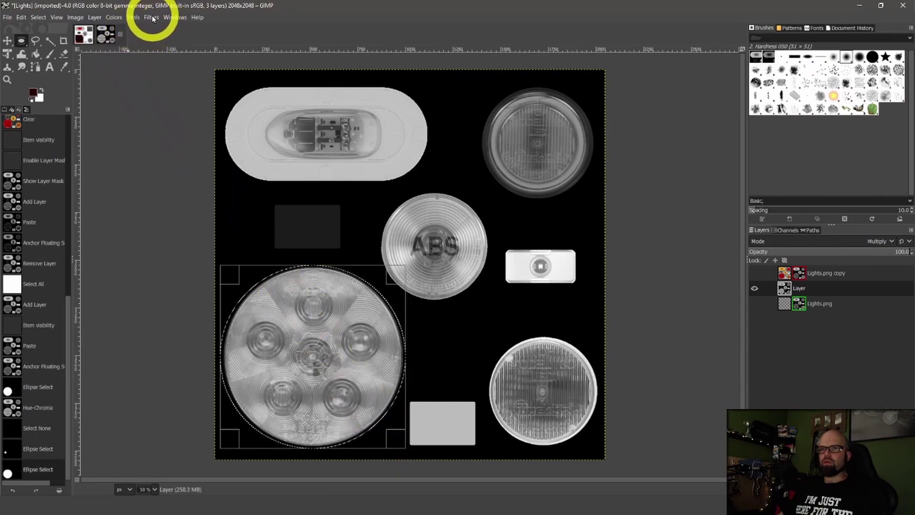
Invert the colours inside the selection, then undo the inversion.
click(133, 18)
mouse_move(113, 18)
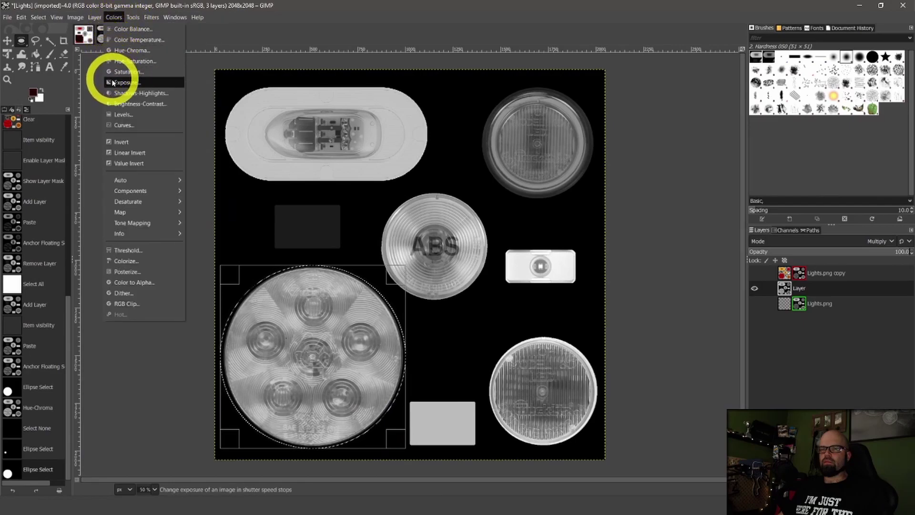
click(121, 142)
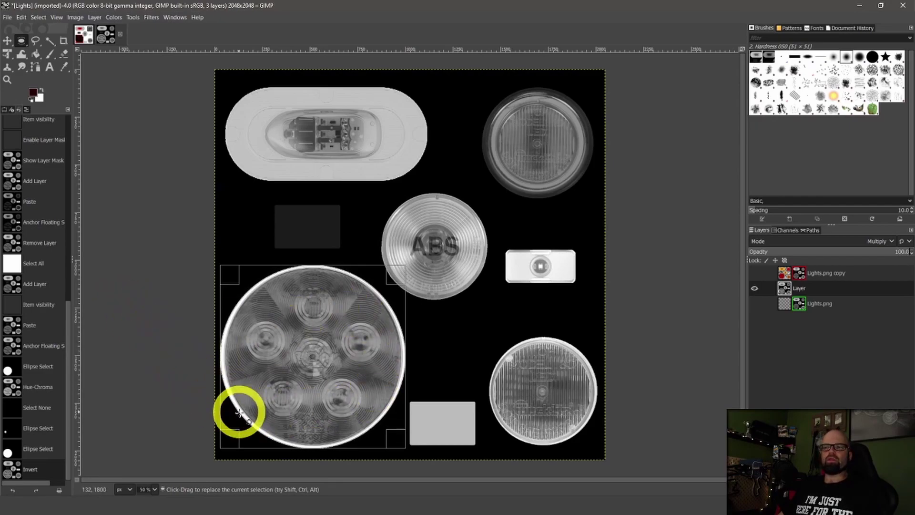
click(57, 18)
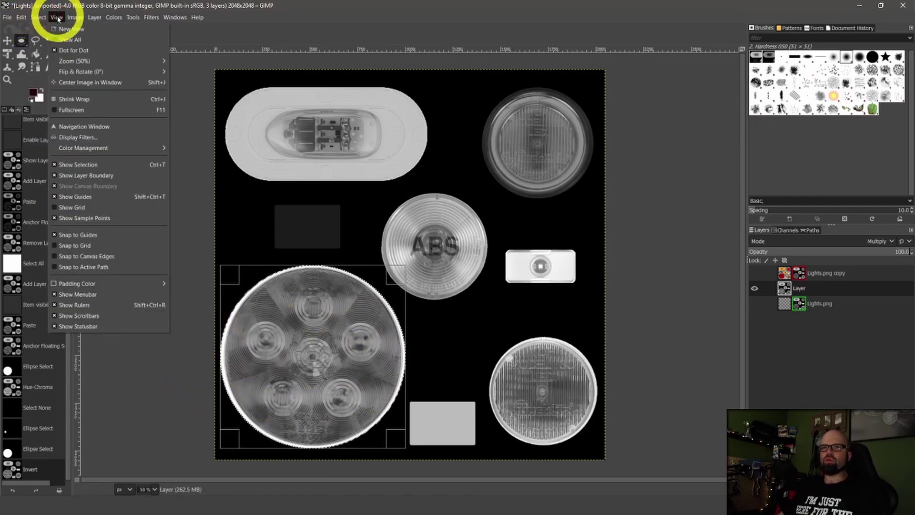
click(38, 30)
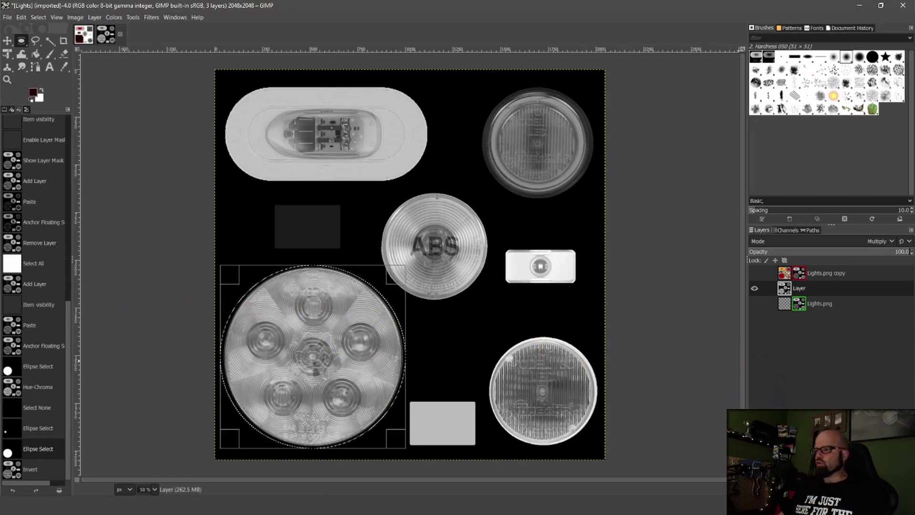
Add a transparent layer named Layer #1 in Overlay mode above Layer.
double_click(772, 347)
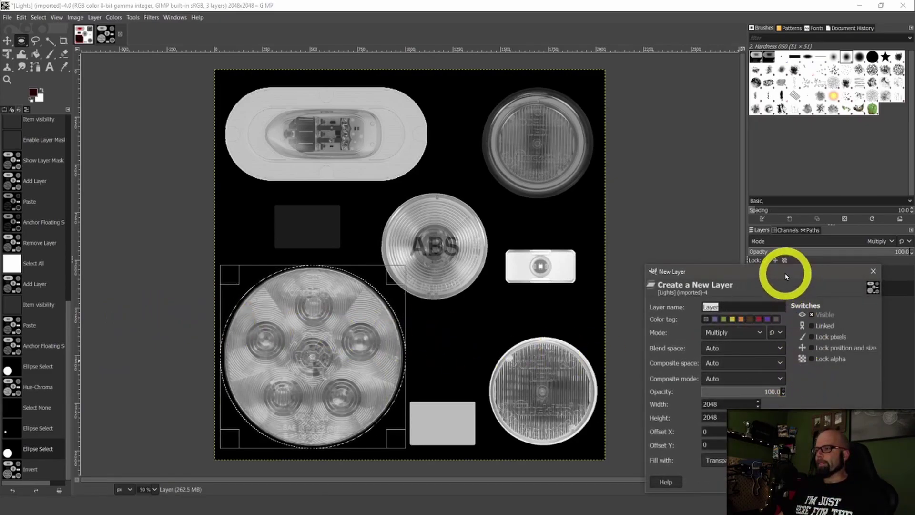
drag(785, 269, 567, 124)
click(509, 186)
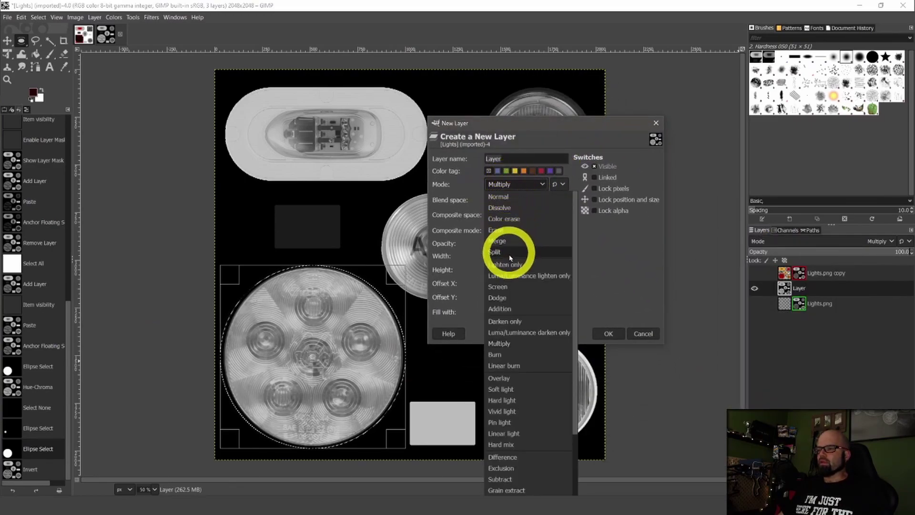
click(513, 382)
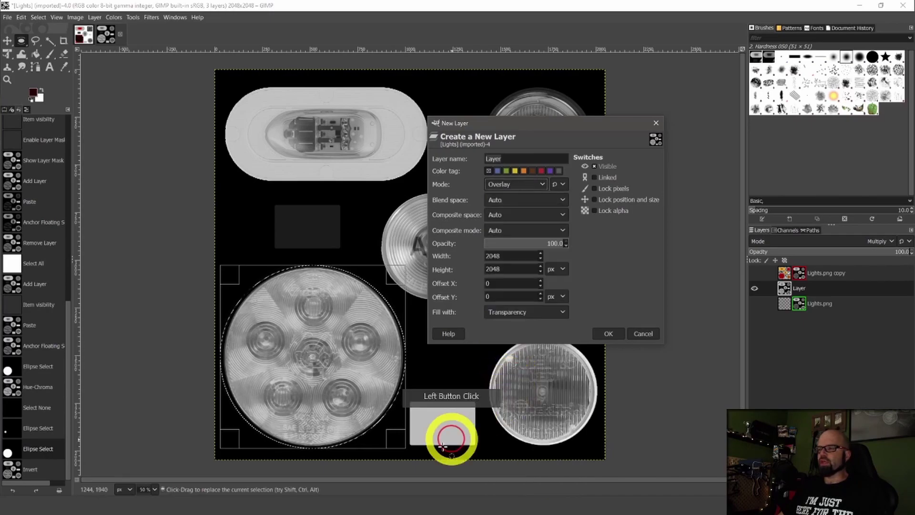
click(607, 334)
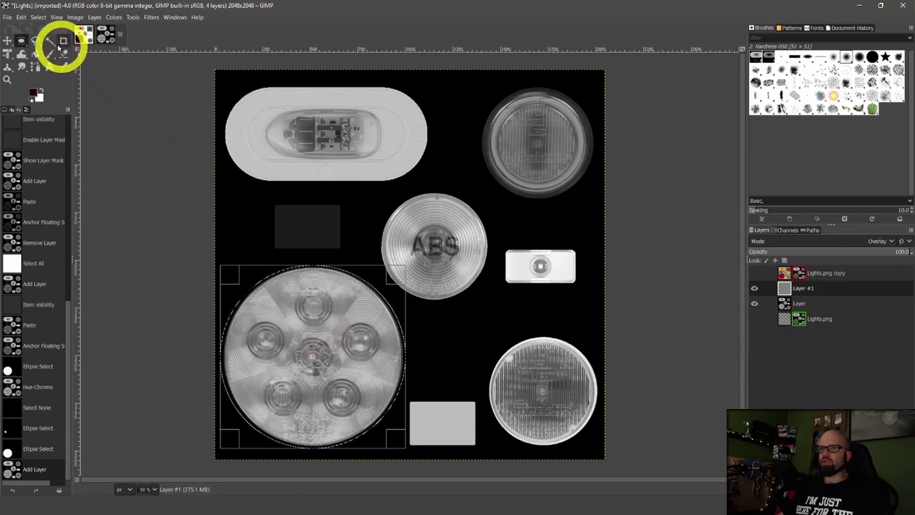
Clear the existing circular selection.
click(21, 17)
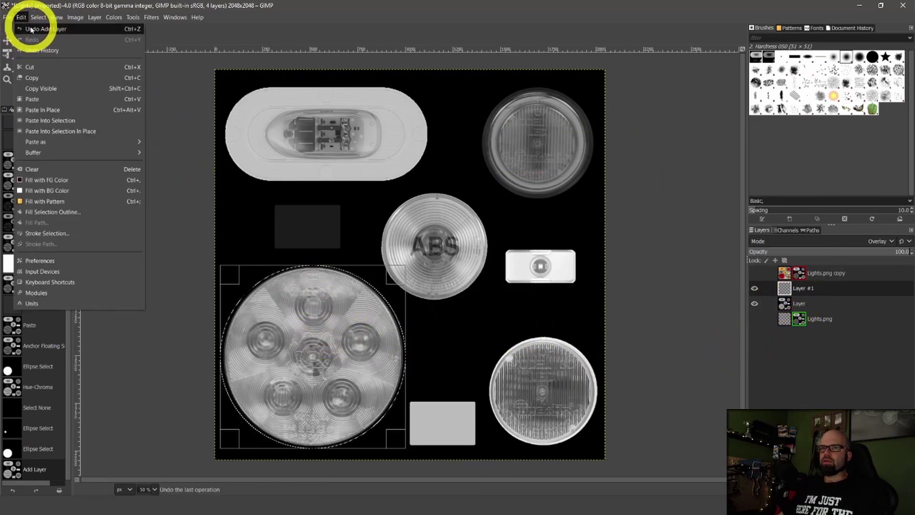
mouse_move(39, 17)
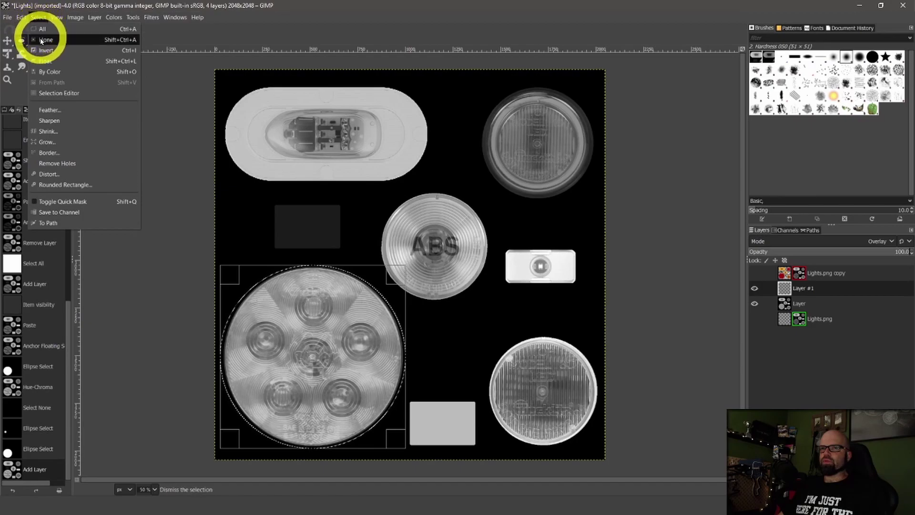
click(41, 40)
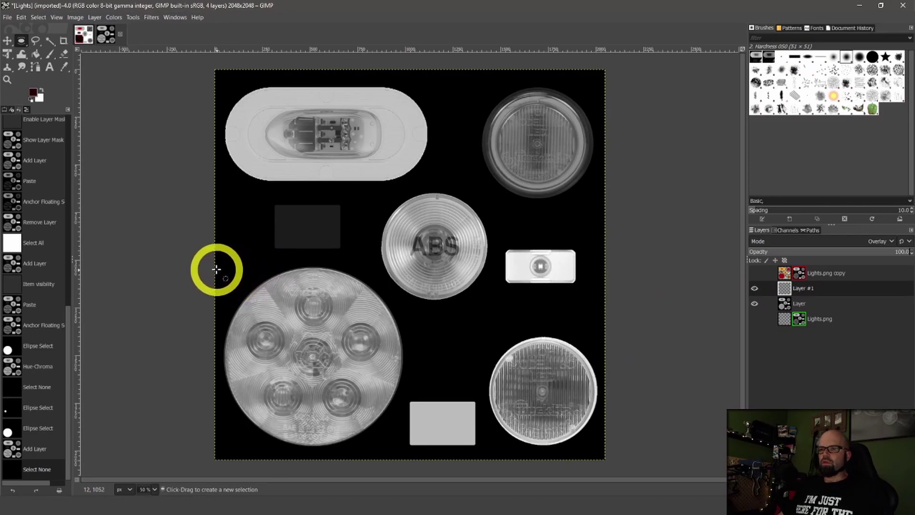
Drag an ellipse around the large lower-left light and adjust its top and left edges.
drag(216, 269, 404, 448)
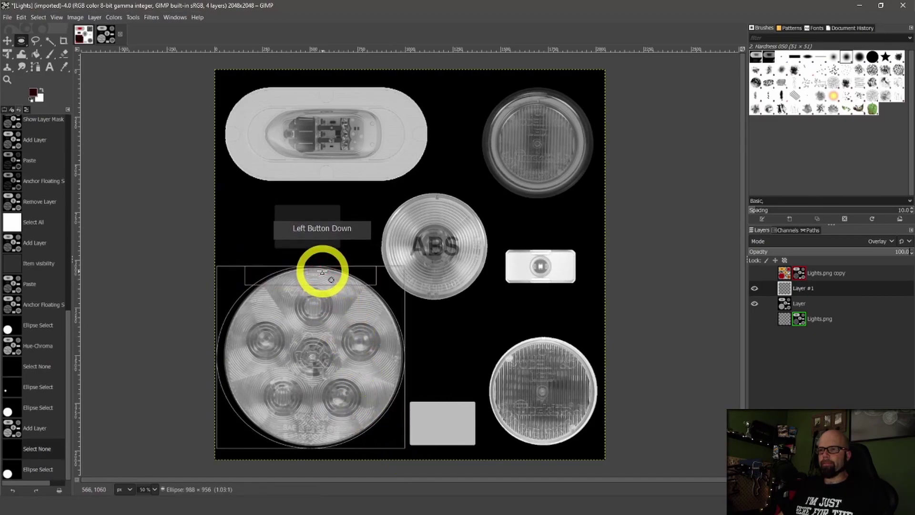
drag(322, 271, 322, 271)
drag(221, 358, 224, 358)
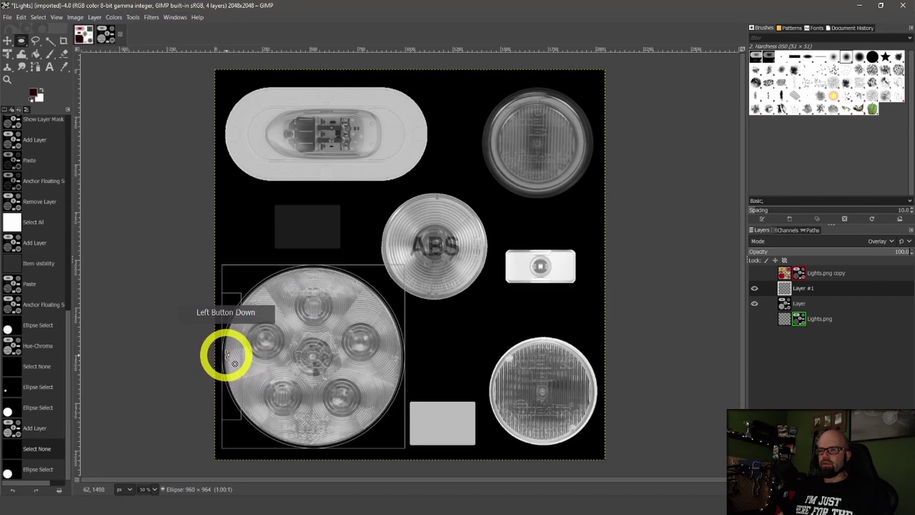
drag(226, 353, 226, 353)
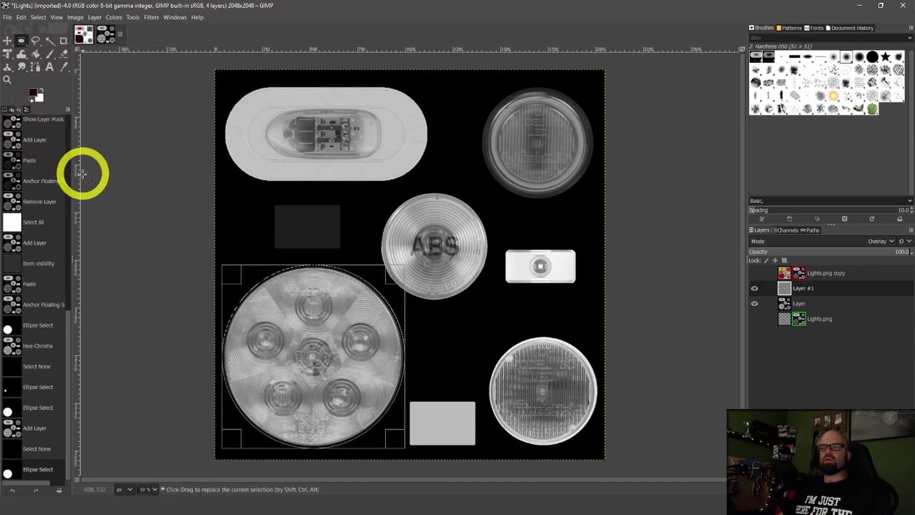
Set the foreground colour to bright yellow ffff00.
click(48, 55)
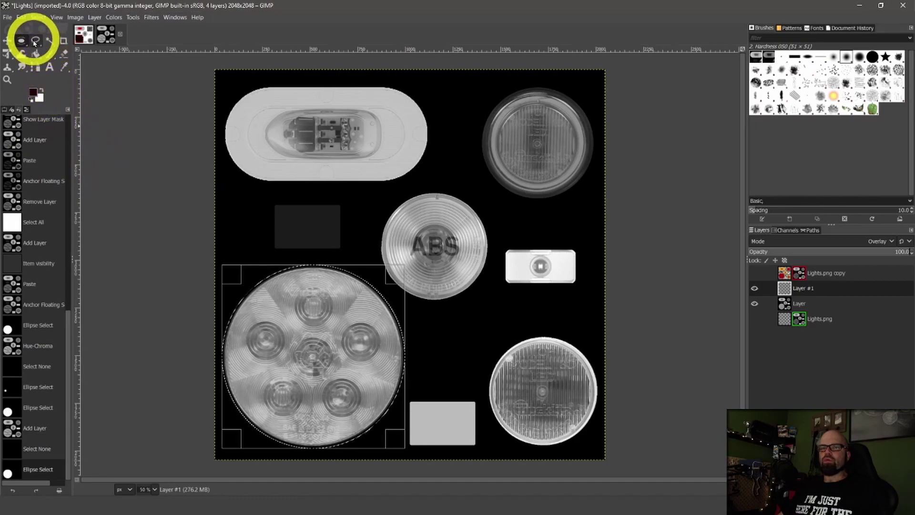
click(33, 92)
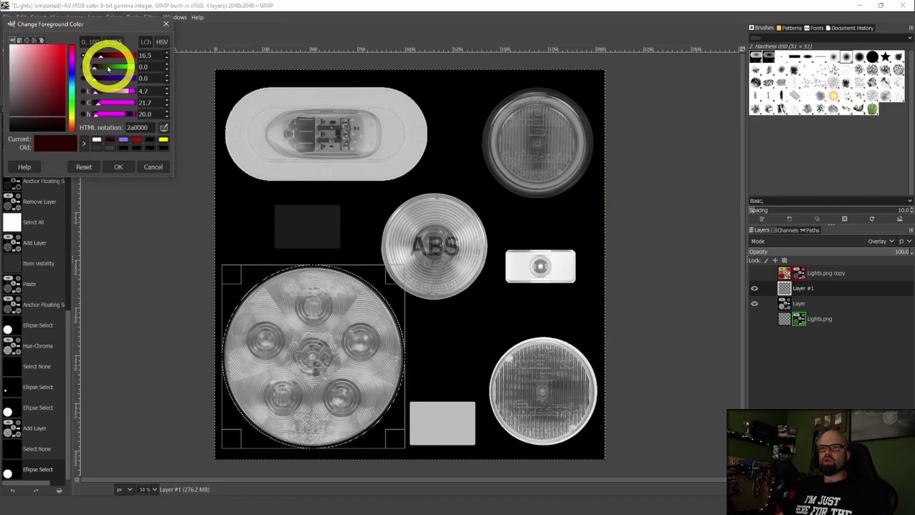
drag(100, 59, 149, 70)
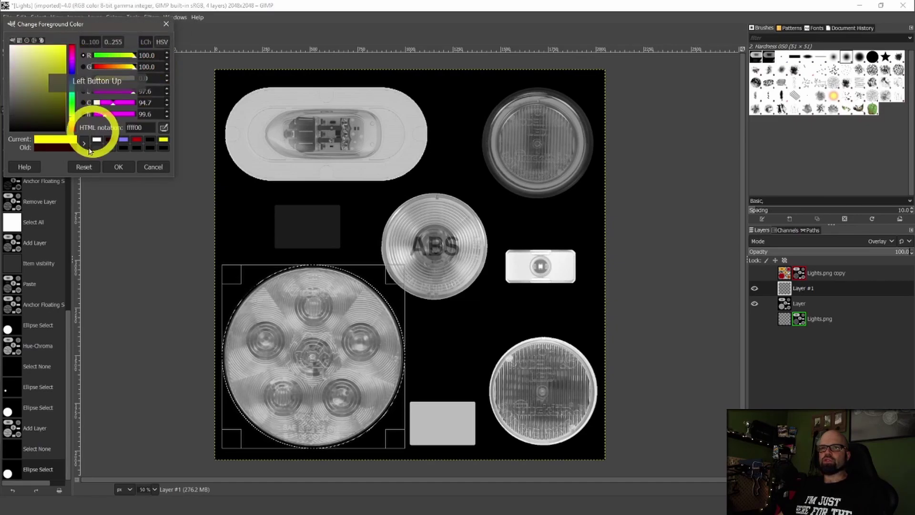
click(117, 167)
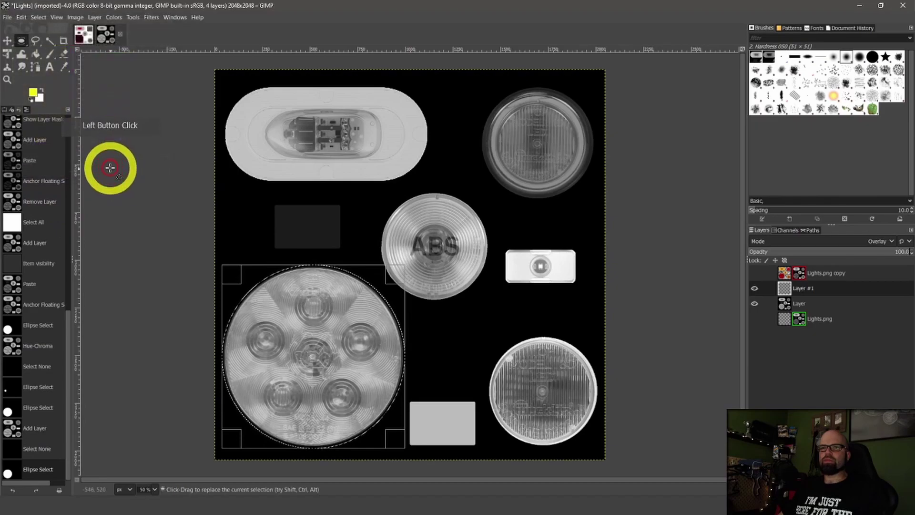
Bucket-fill the circular selection on Layer #1 with the yellow.
click(34, 55)
click(229, 295)
click(314, 356)
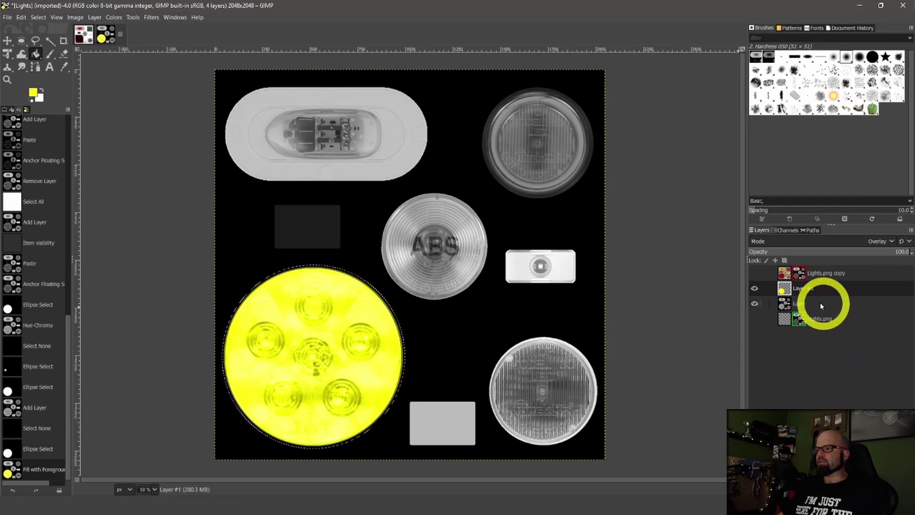
Change Layer #1's blend mode from Overlay to Multiply in its layer attributes.
right_click(792, 292)
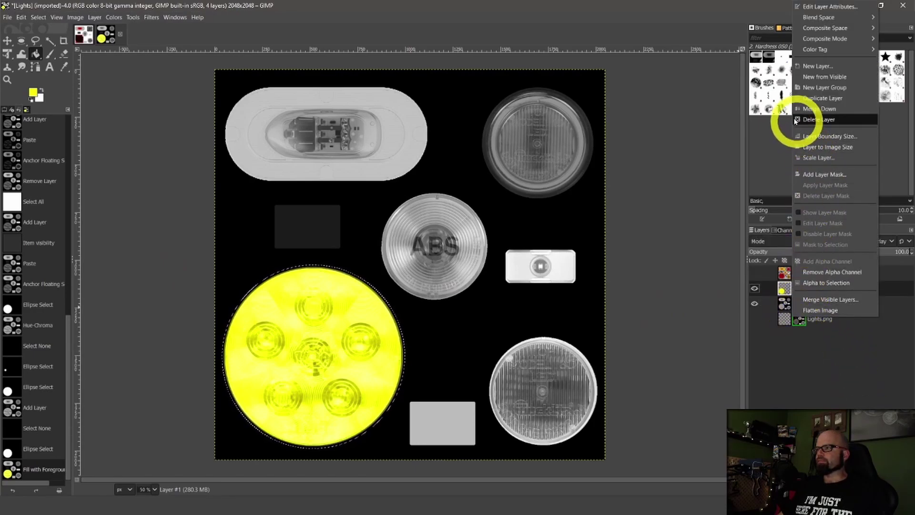
click(819, 7)
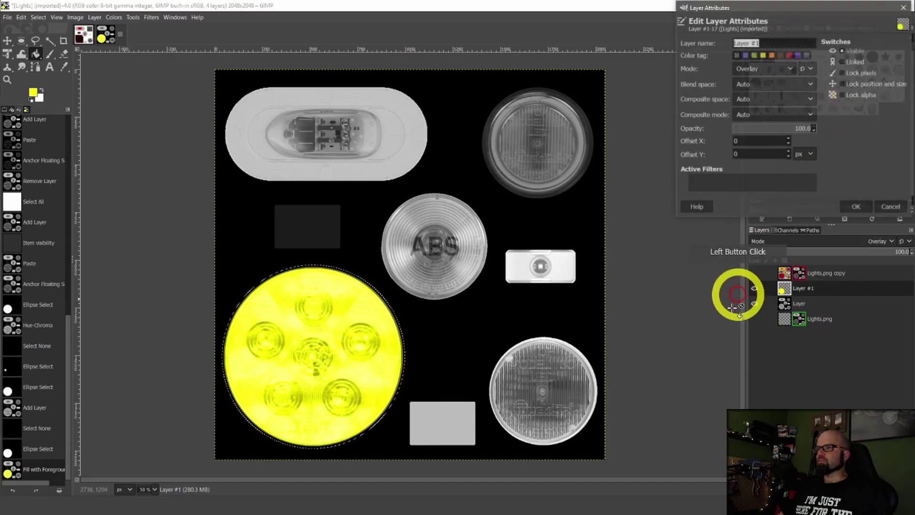
click(771, 71)
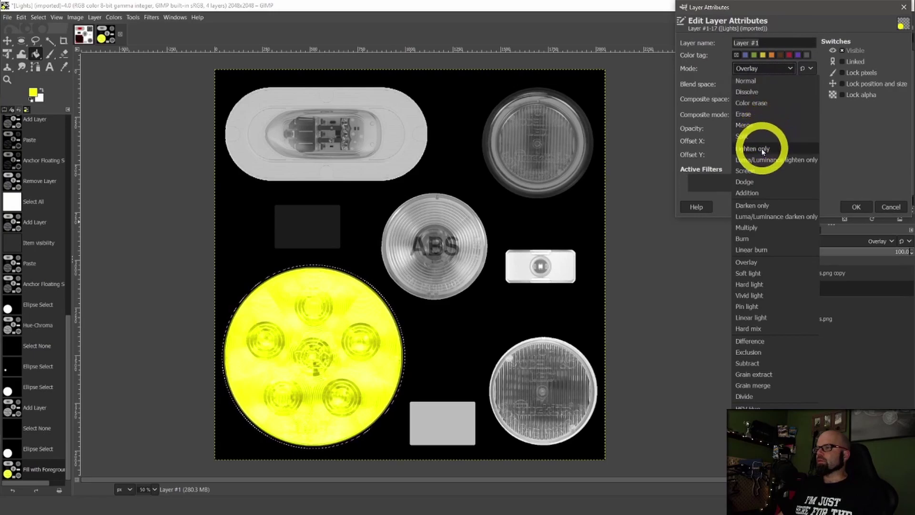
click(755, 227)
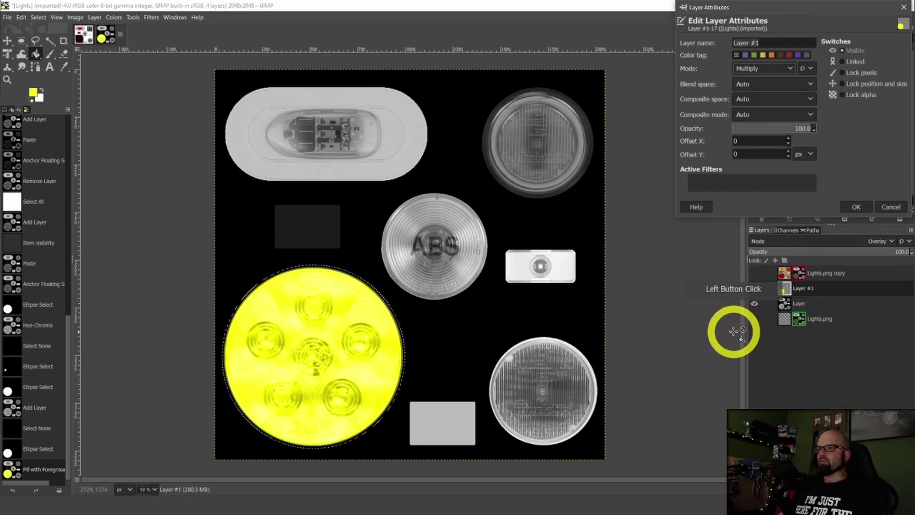
click(856, 207)
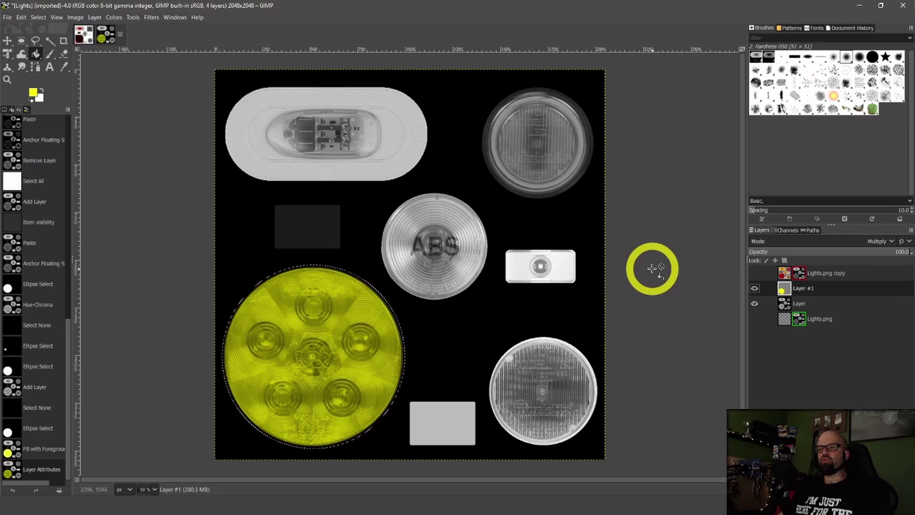
click(32, 94)
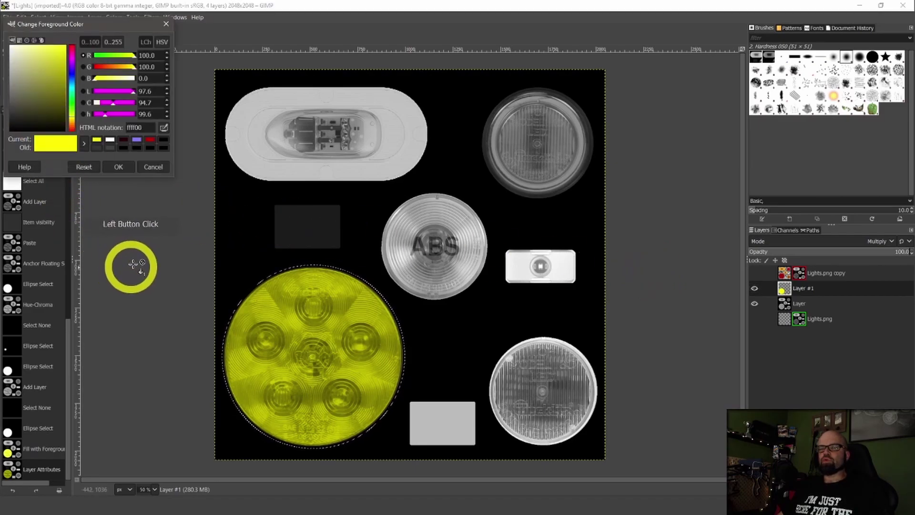
click(153, 166)
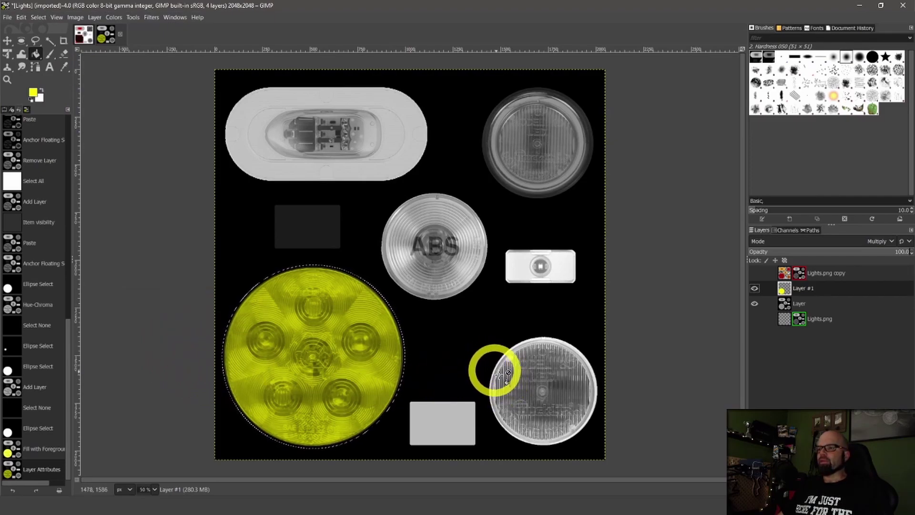
click(755, 272)
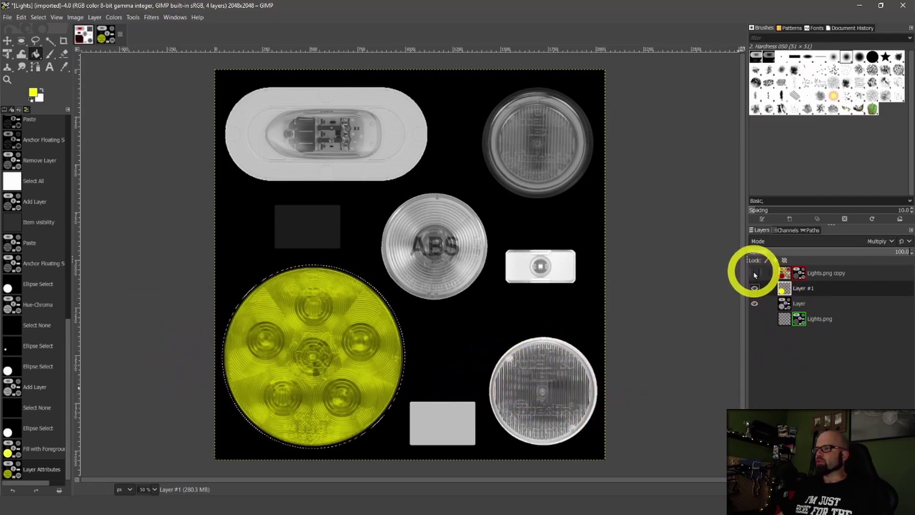
click(754, 273)
click(754, 273)
click(565, 374)
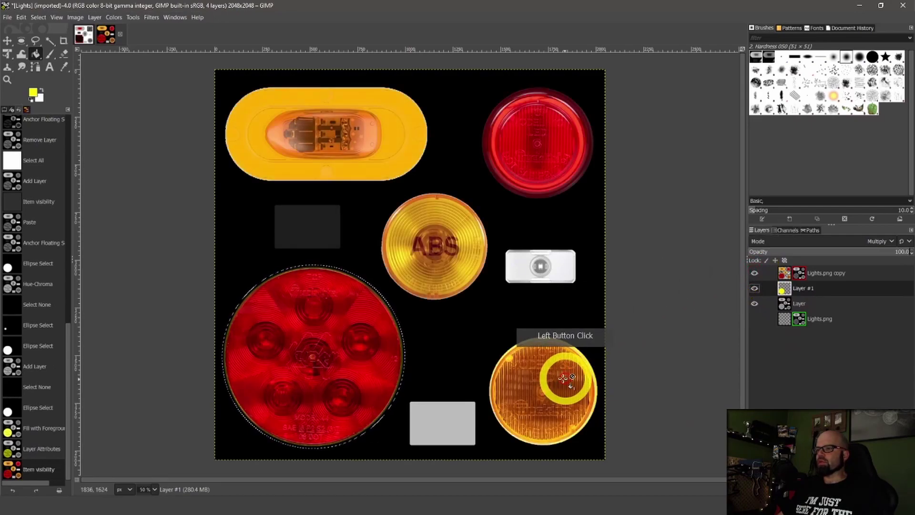
click(754, 287)
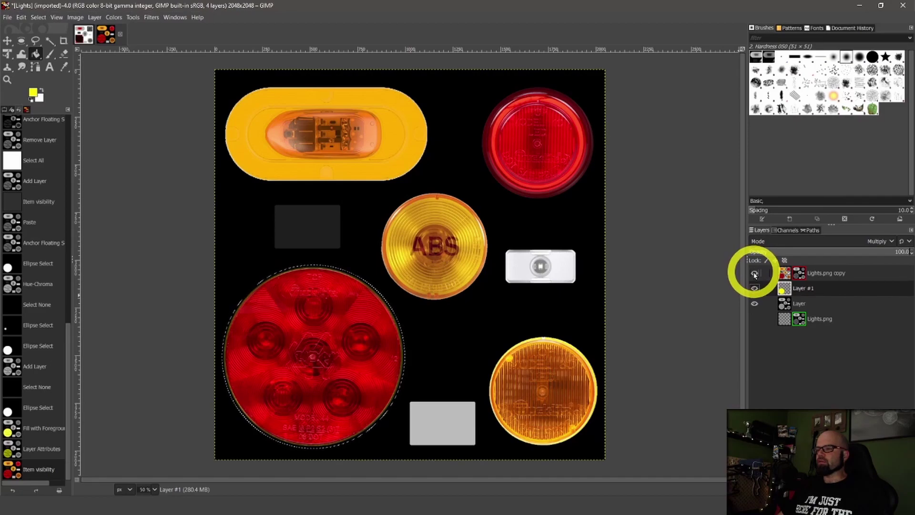
click(754, 273)
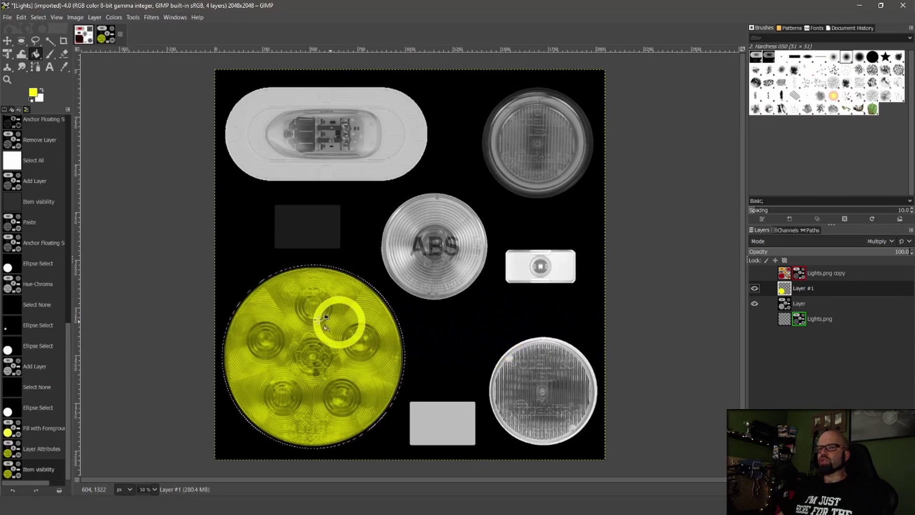
With Ellipse Select, fit an elliptical selection over the top-left oval light's lens.
click(36, 54)
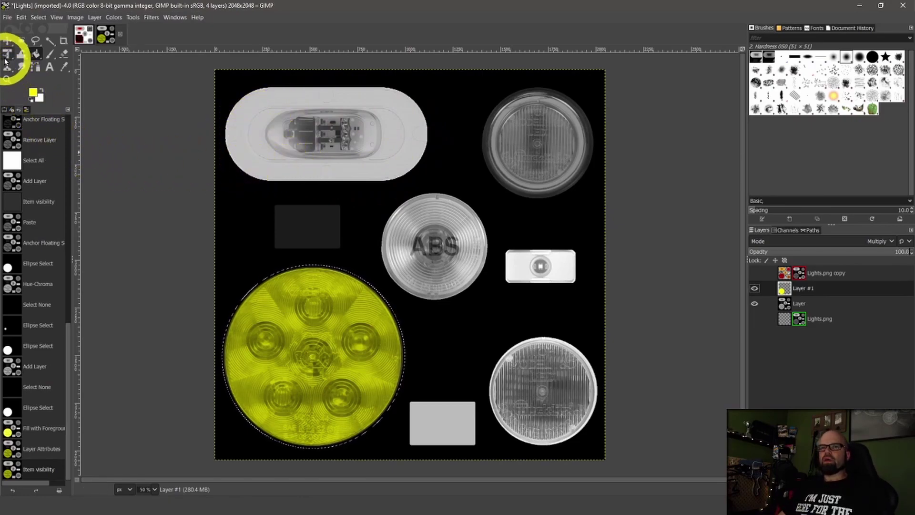
click(37, 41)
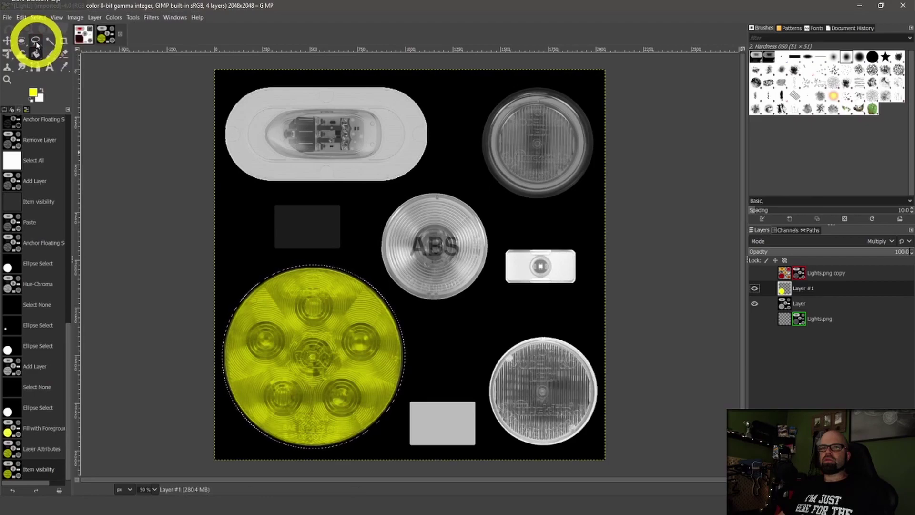
double_click(22, 42)
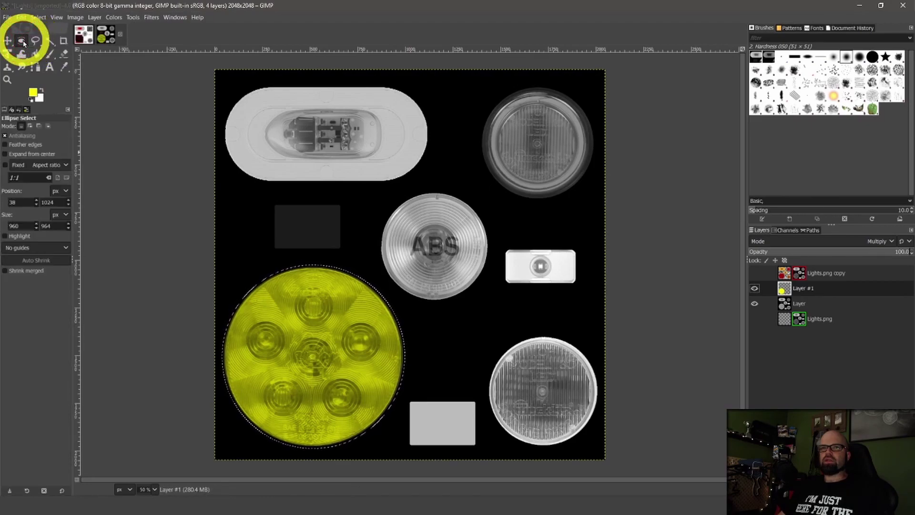
click(296, 143)
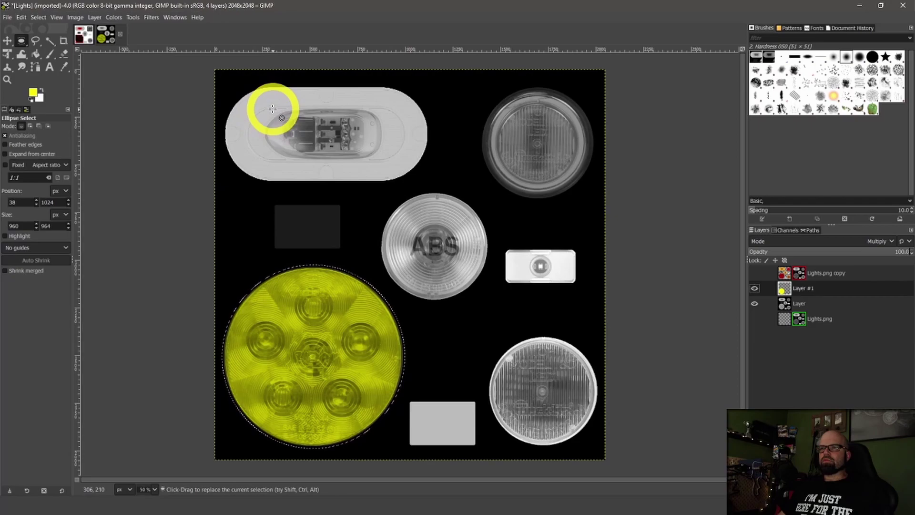
drag(273, 108, 380, 160)
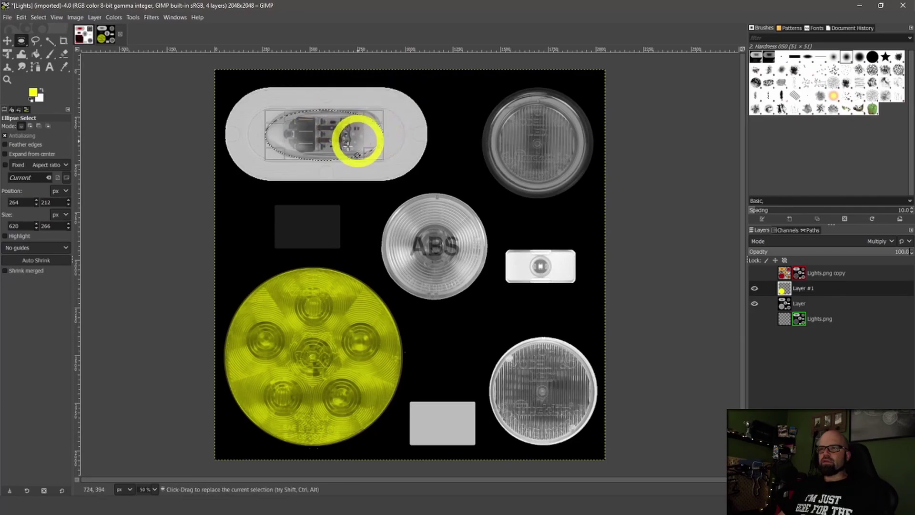
drag(324, 157, 325, 158)
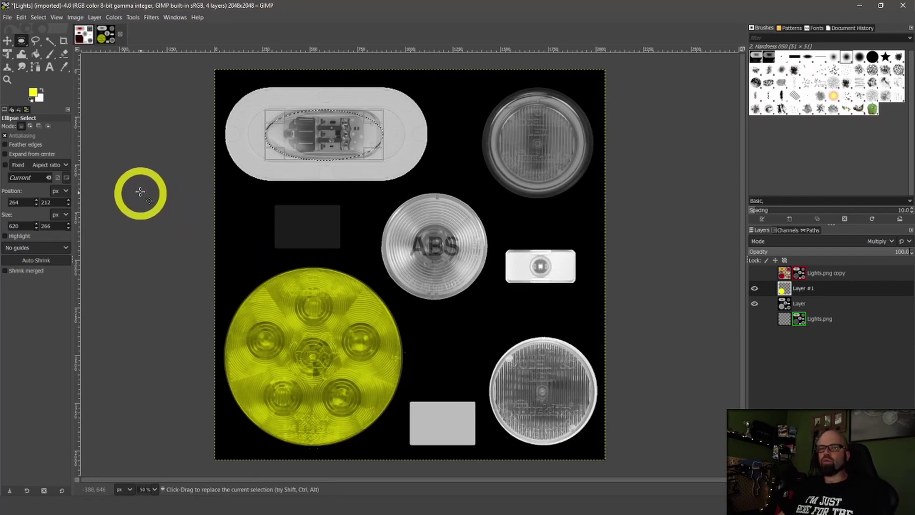
Set the foreground colour to ff0000 and bucket-fill the oval lens selection red.
click(40, 88)
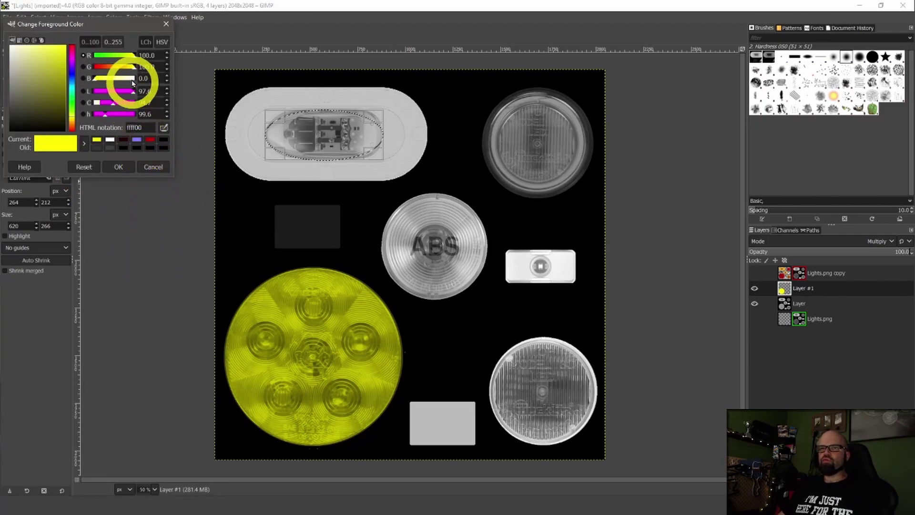
drag(134, 68, 76, 69)
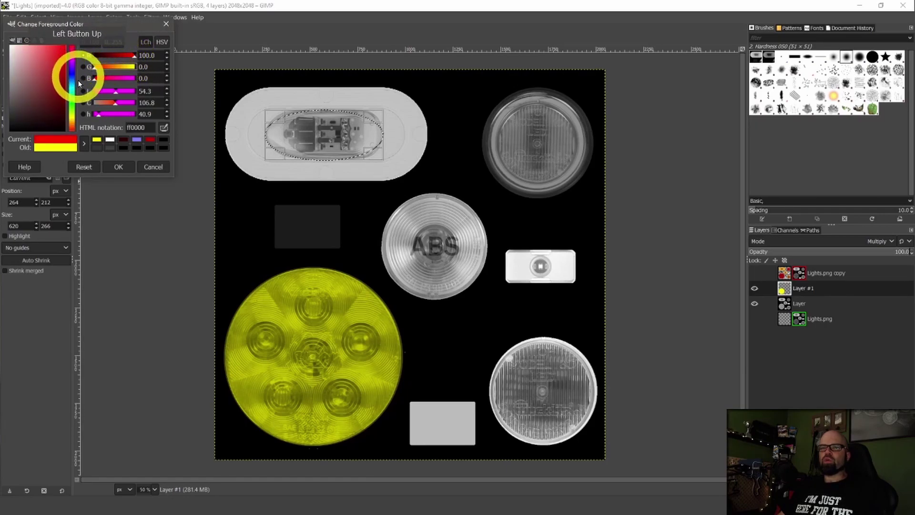
click(118, 166)
click(338, 145)
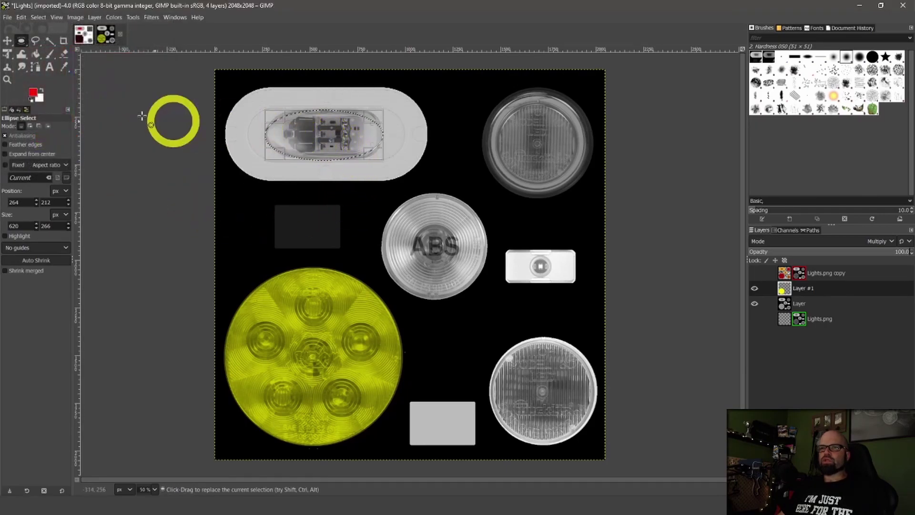
click(36, 54)
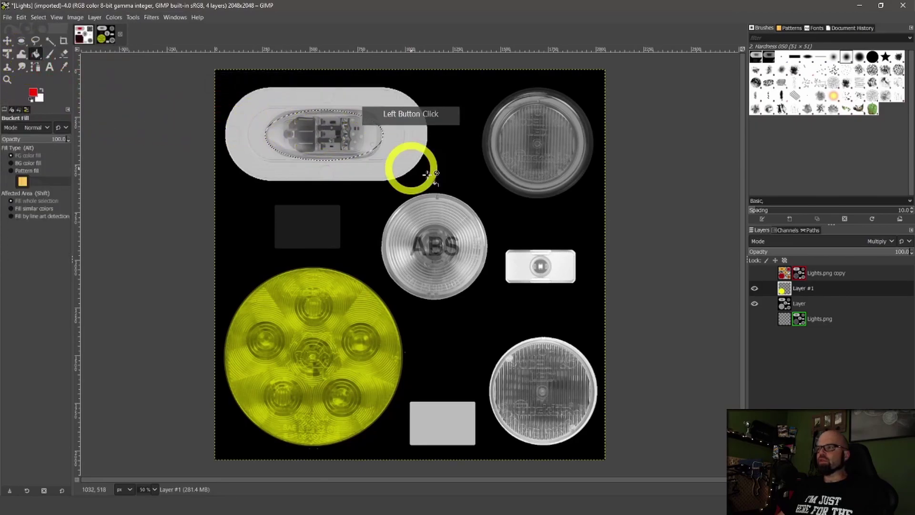
click(296, 138)
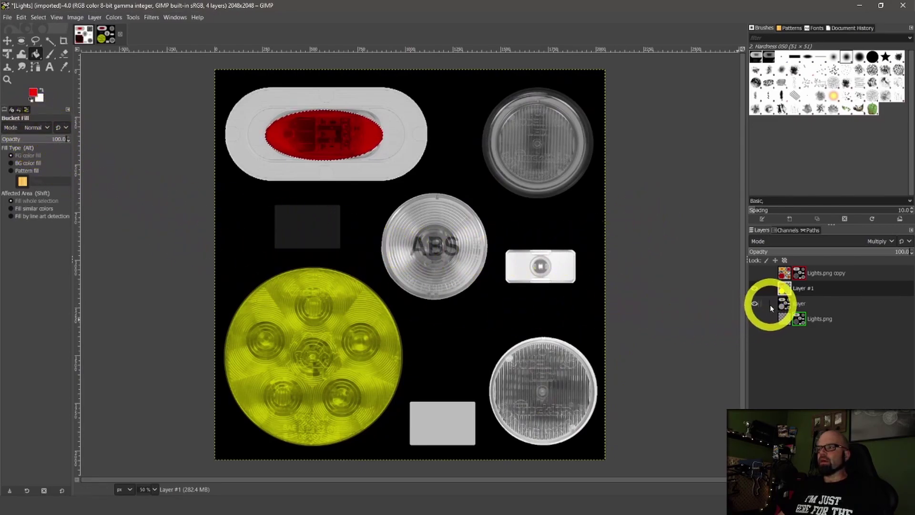
Activate the layer named Layer, reset colours to black/white, and box the ABS light with a rectangle.
click(801, 306)
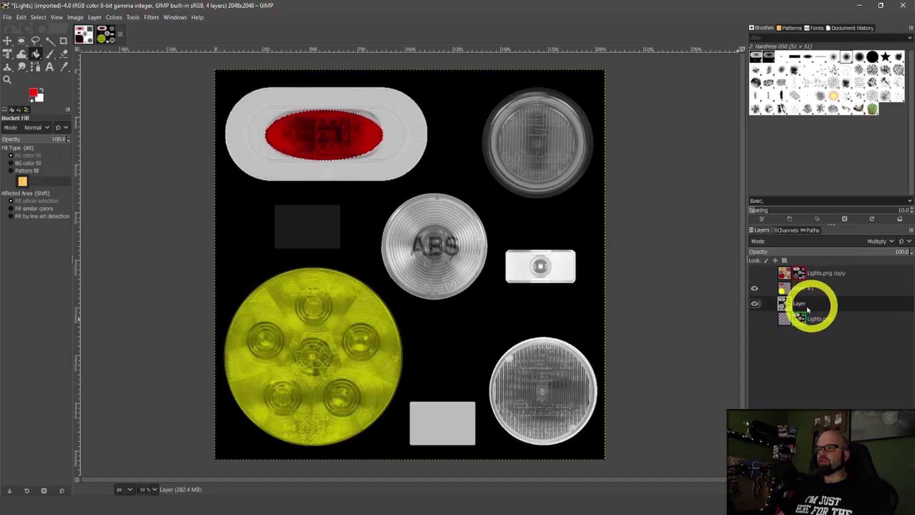
click(32, 98)
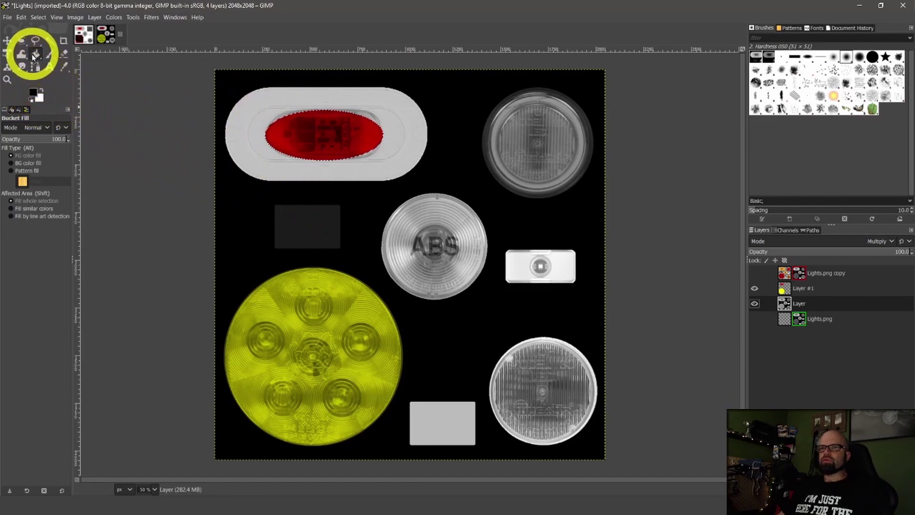
click(22, 42)
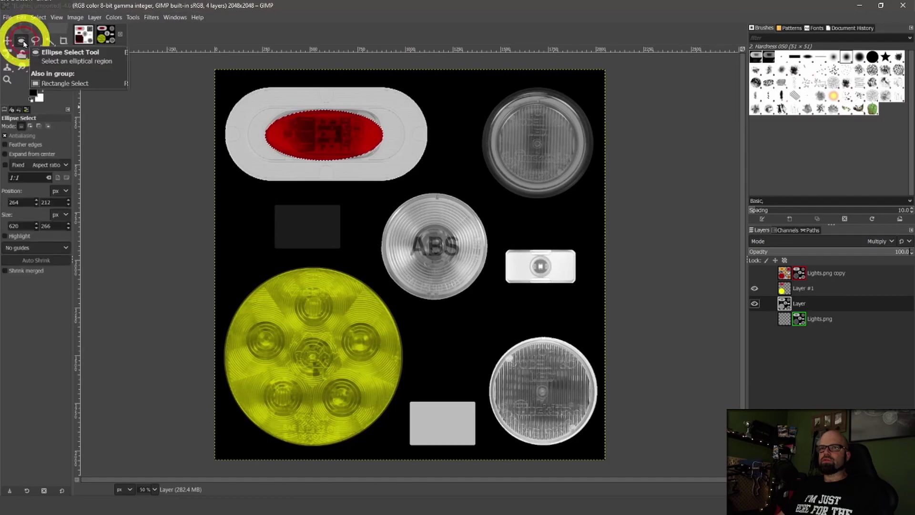
drag(25, 46, 56, 37)
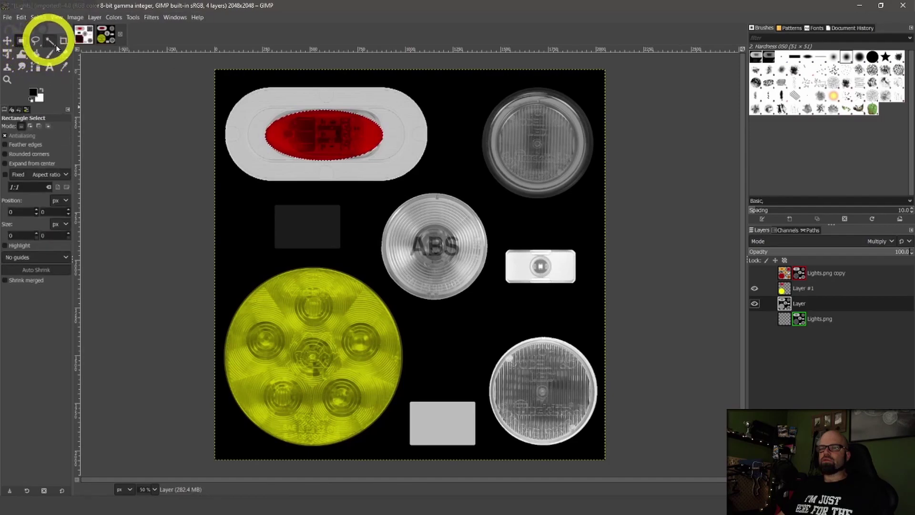
click(365, 188)
drag(366, 187, 495, 276)
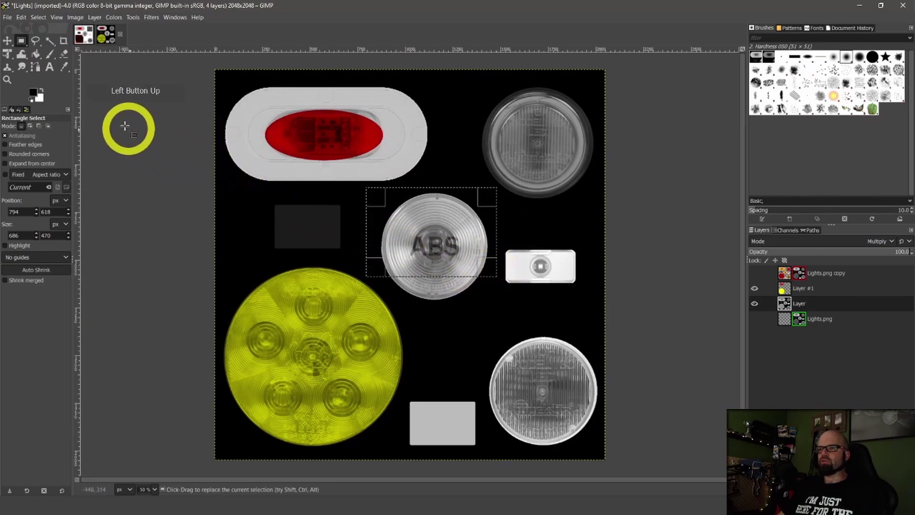
click(21, 17)
Replace the rectangle with an ellipse selection fitted around the ABS light.
click(33, 29)
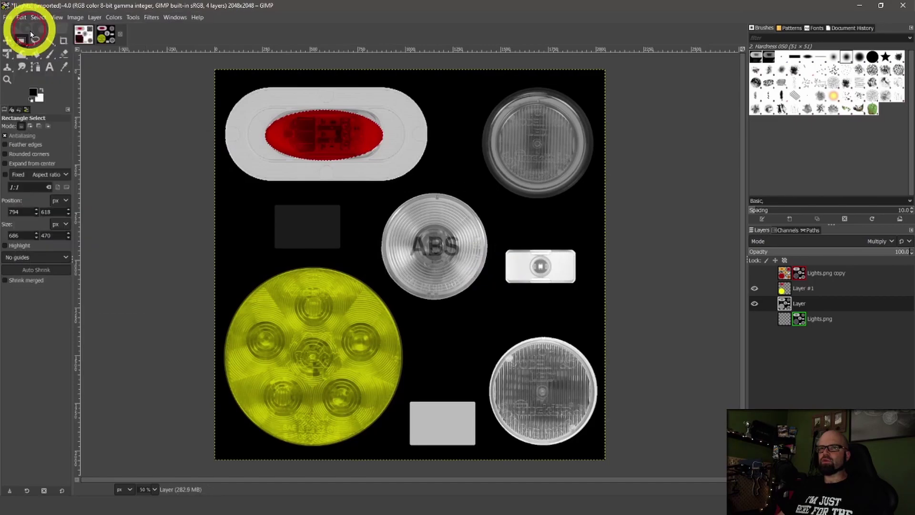
click(23, 42)
click(43, 47)
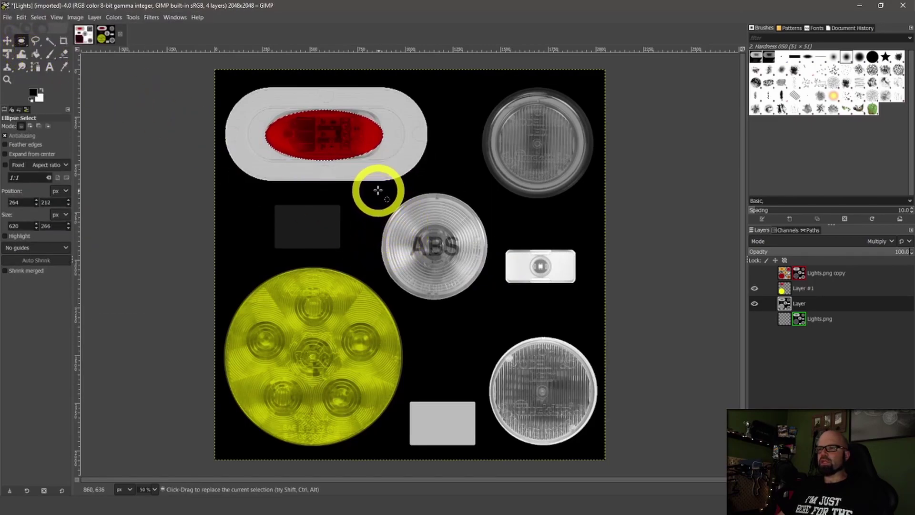
drag(373, 190, 491, 302)
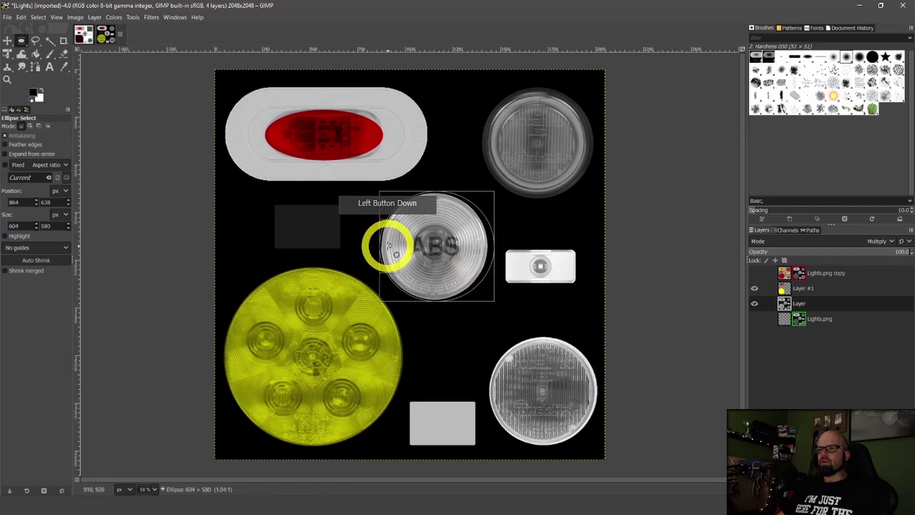
drag(489, 248, 484, 246)
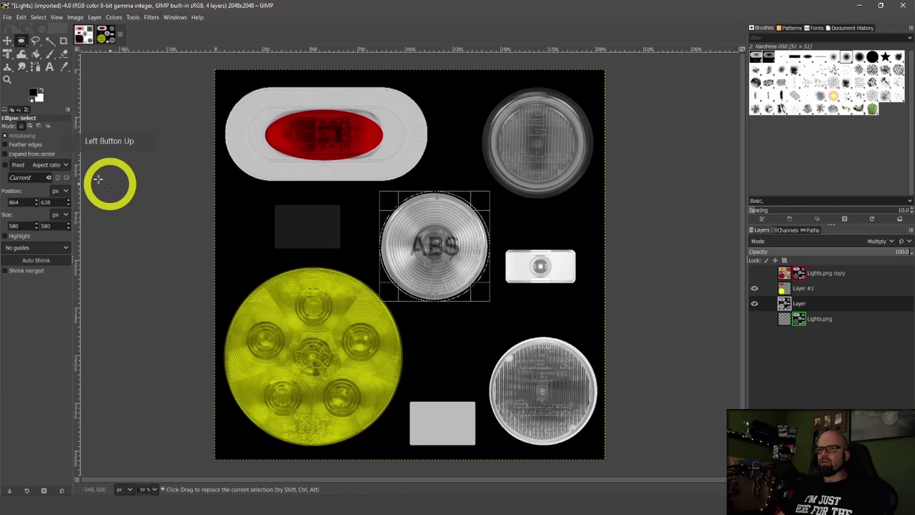
Fill the ABS light's ellipse with black, then clear the selection with Select > None.
click(35, 53)
click(404, 244)
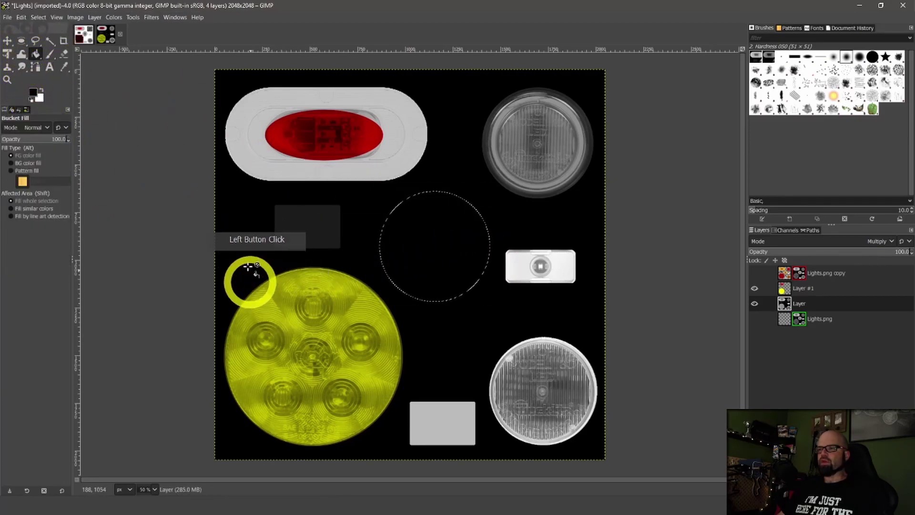
click(21, 18)
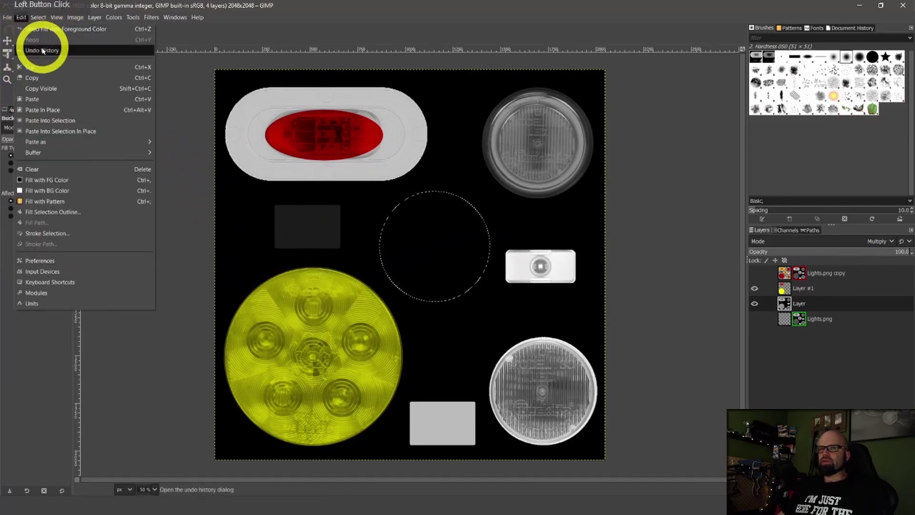
mouse_move(56, 17)
click(42, 39)
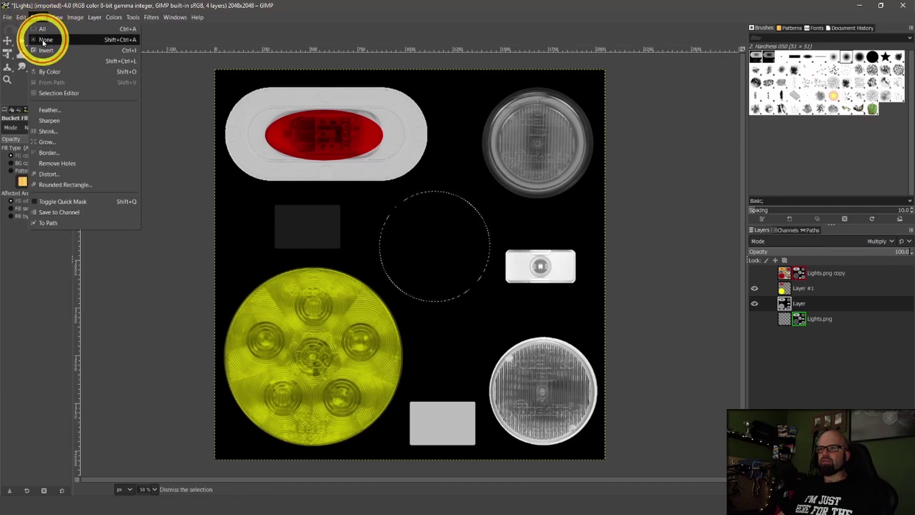
click(432, 320)
click(515, 371)
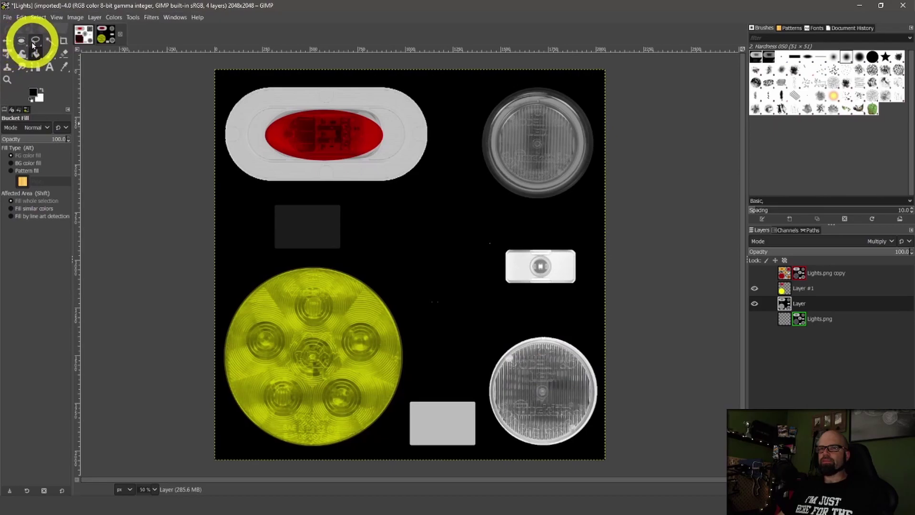
Box the small white light with Rectangle Select and fill it black.
mouse_move(26, 55)
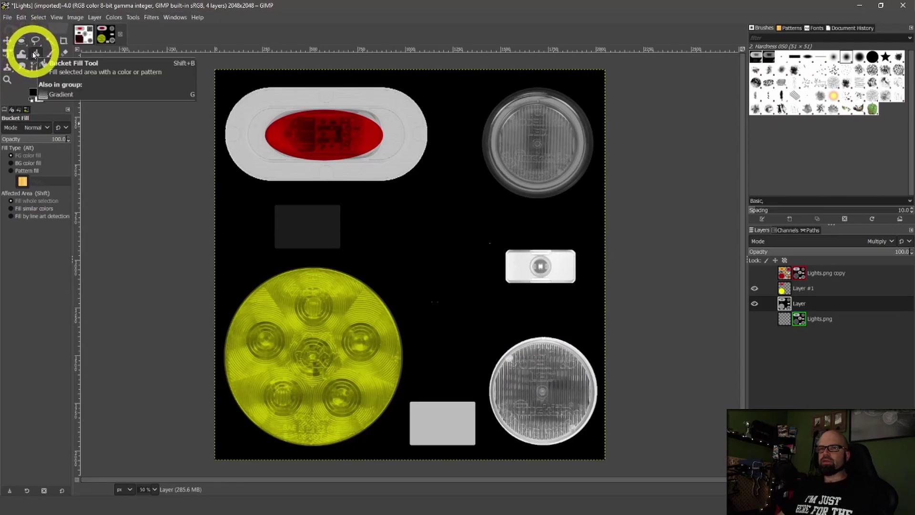
click(21, 42)
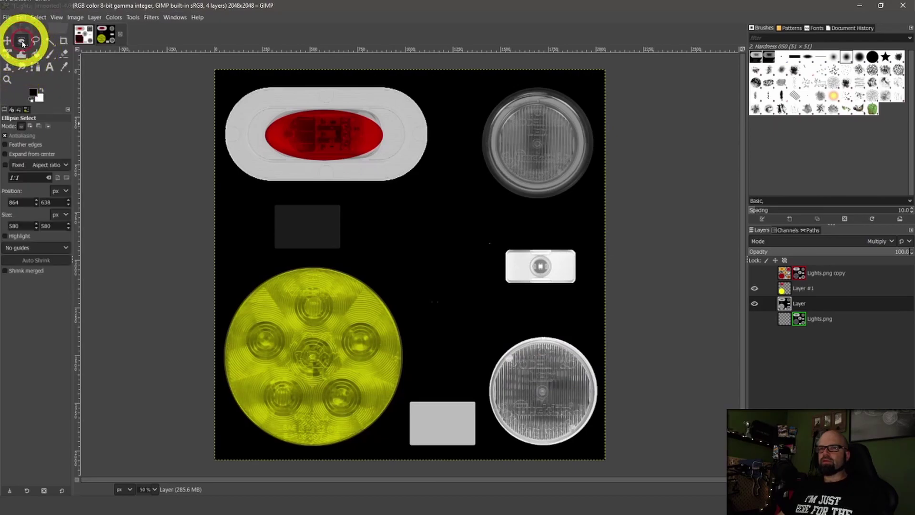
click(51, 41)
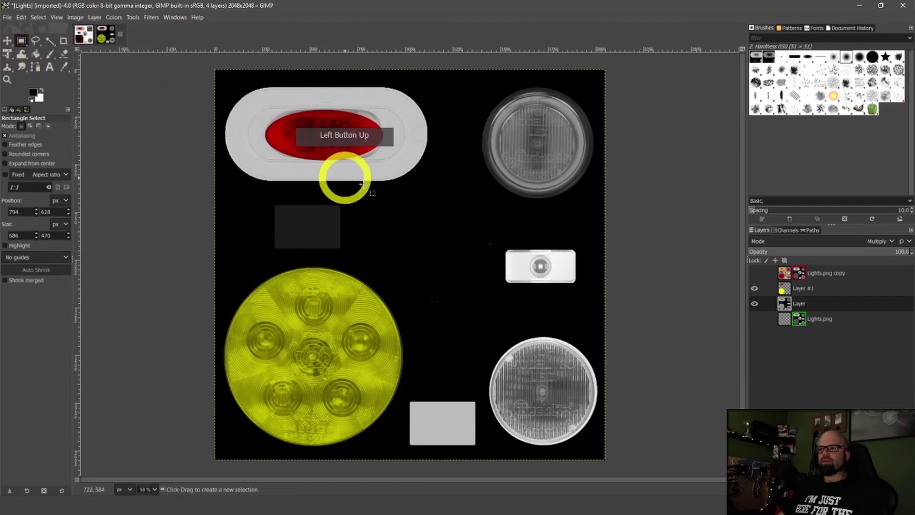
drag(483, 236, 594, 296)
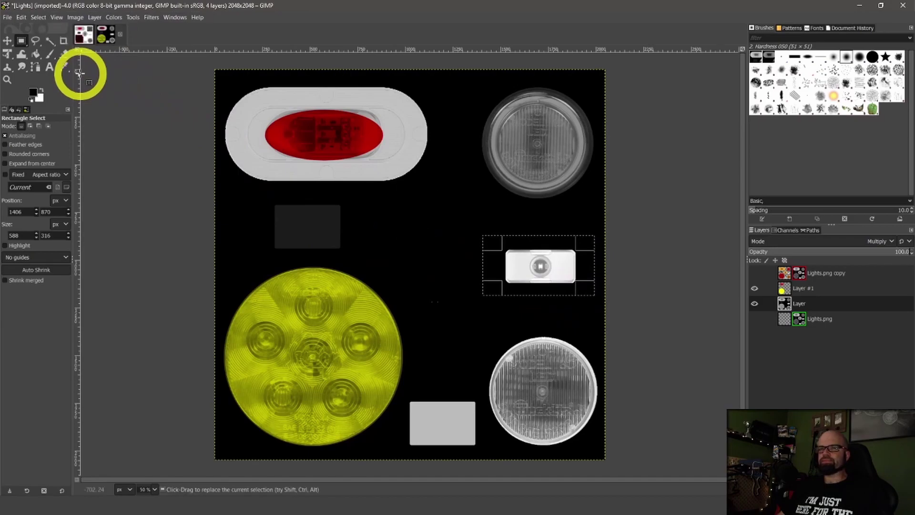
click(34, 52)
click(543, 263)
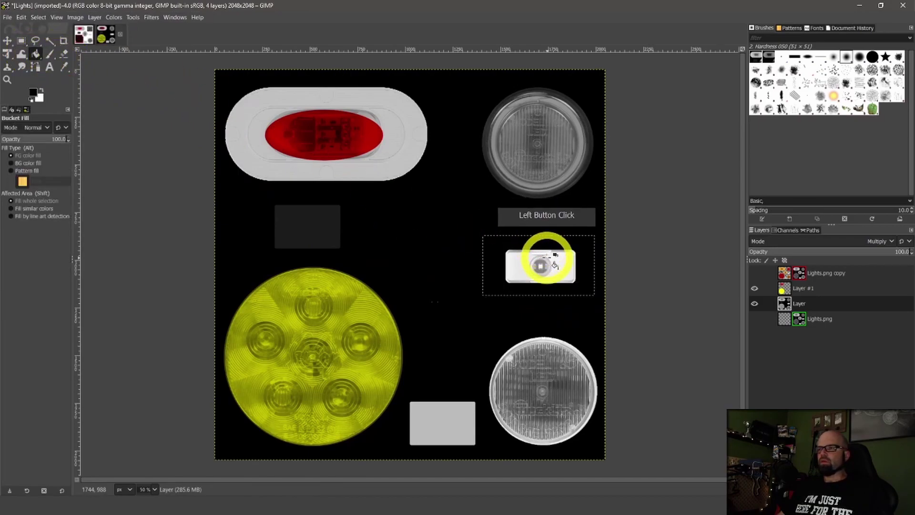
click(381, 280)
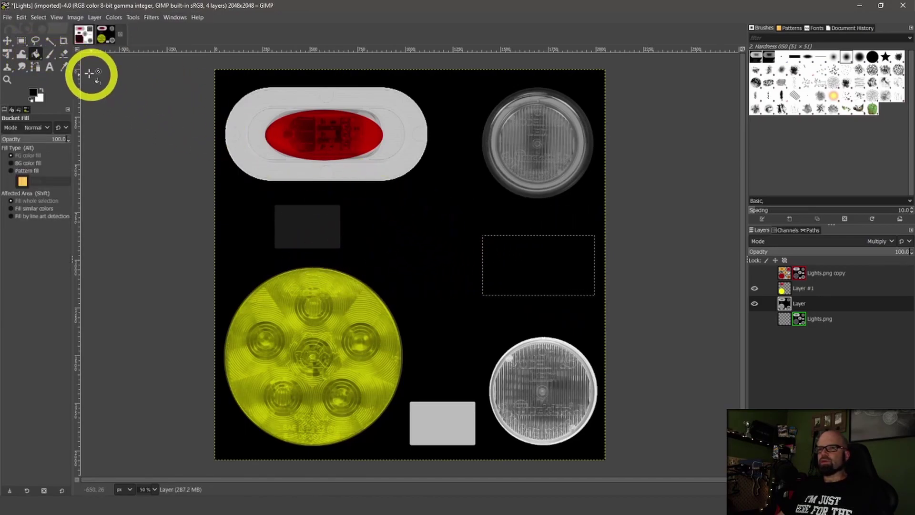
Black out the top-right and bottom-right round lights with rectangle selections and black fills.
click(21, 41)
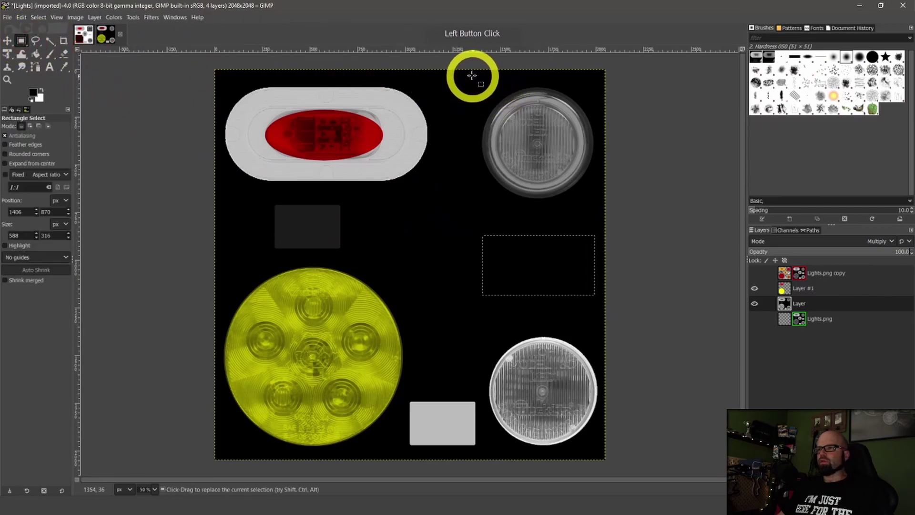
drag(467, 74, 599, 210)
click(36, 54)
click(525, 148)
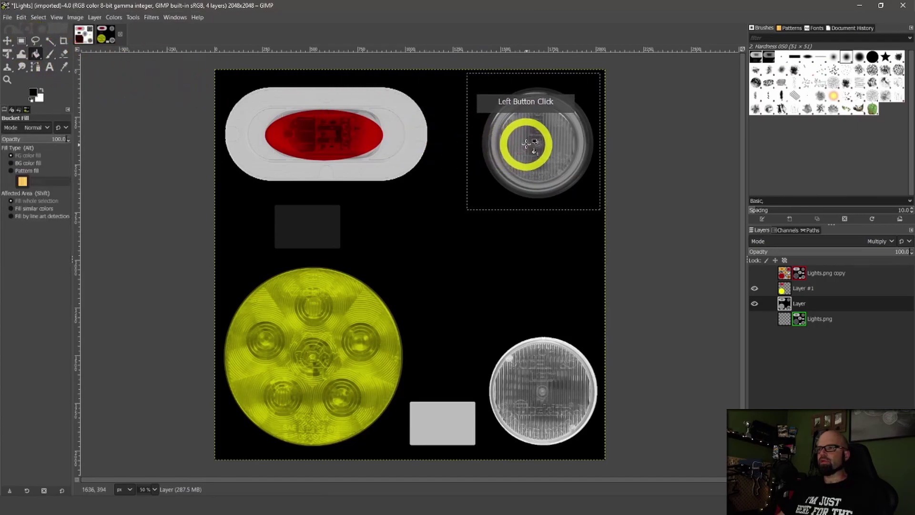
click(279, 245)
click(21, 41)
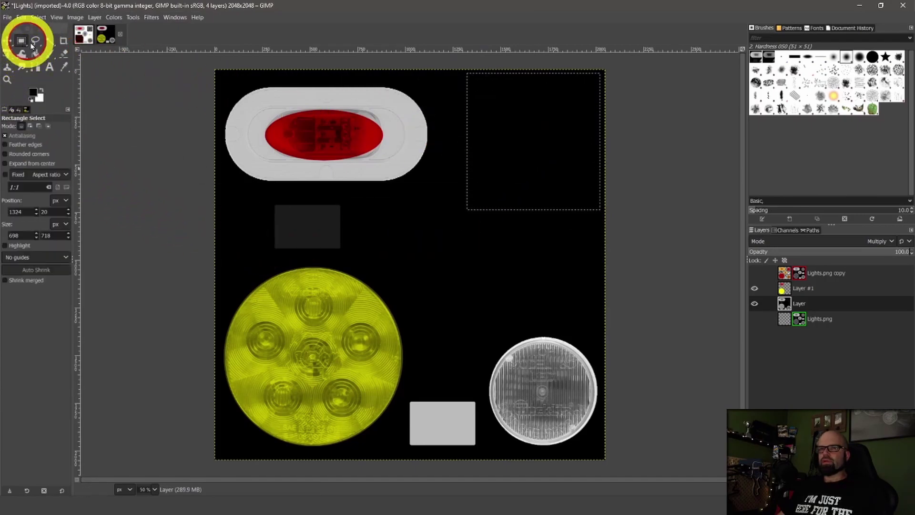
drag(483, 324, 604, 456)
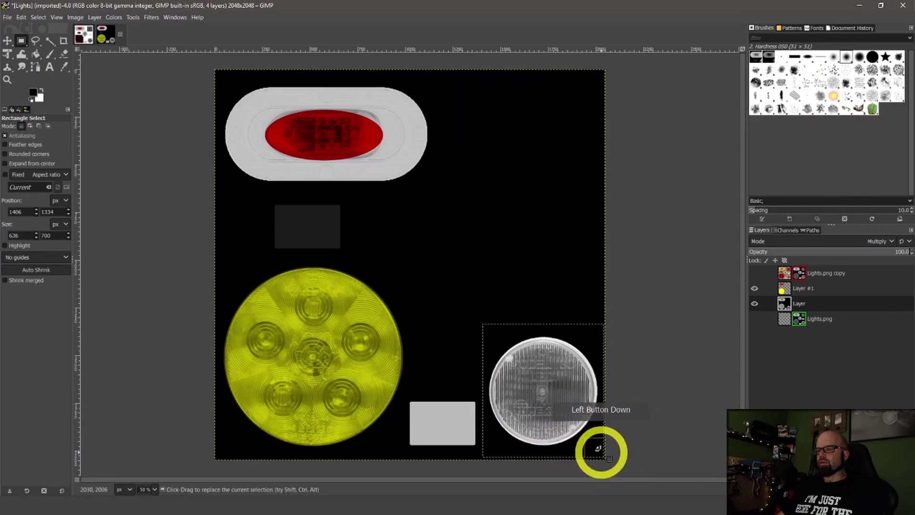
click(36, 54)
click(511, 369)
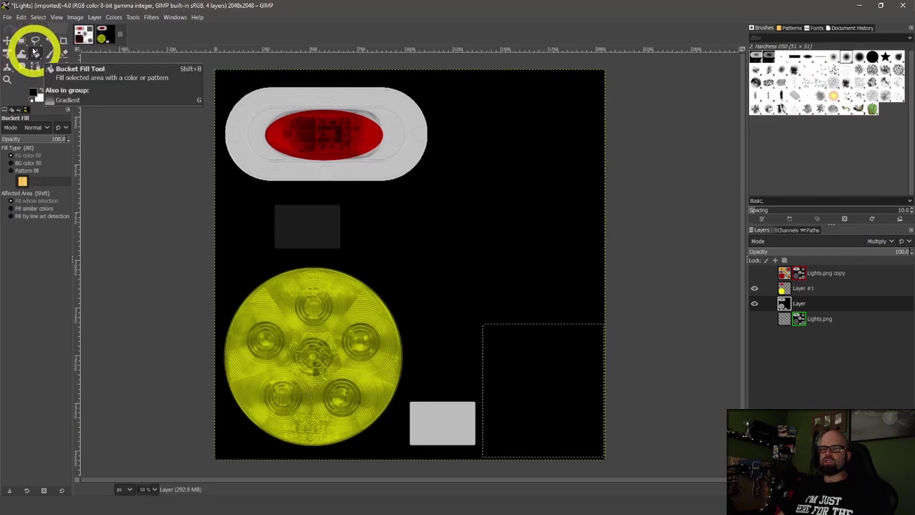
Fit an ellipse selection over the red oval lens.
click(22, 42)
drag(22, 42, 48, 46)
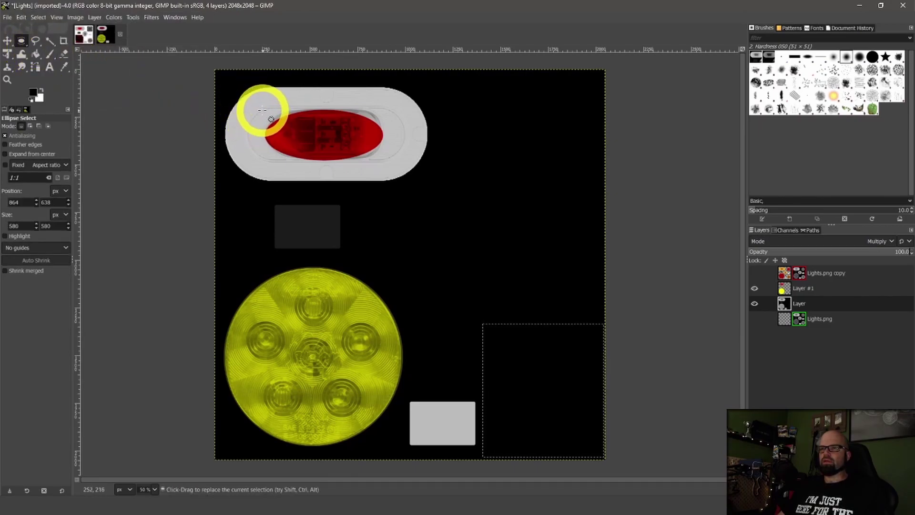
drag(275, 113, 338, 159)
drag(324, 112, 324, 112)
drag(267, 135, 269, 135)
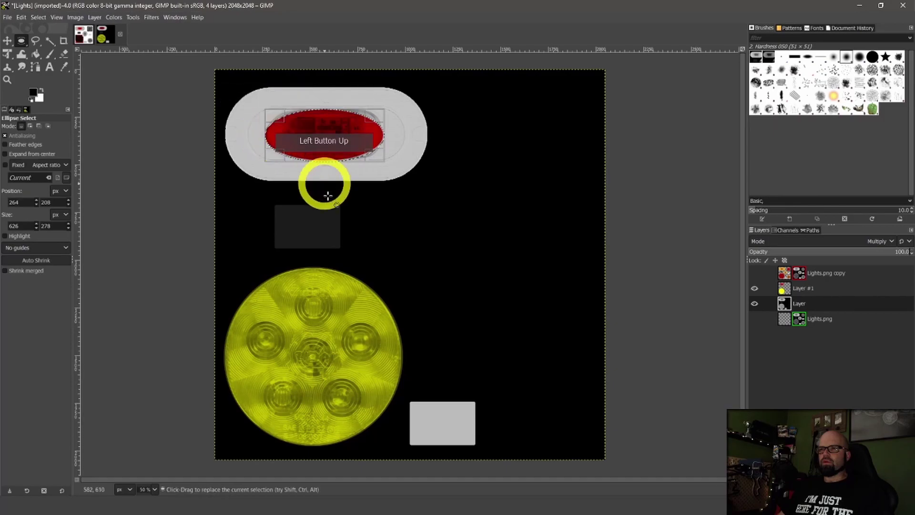
Invert the selection and fill everything outside the red oval black.
click(44, 17)
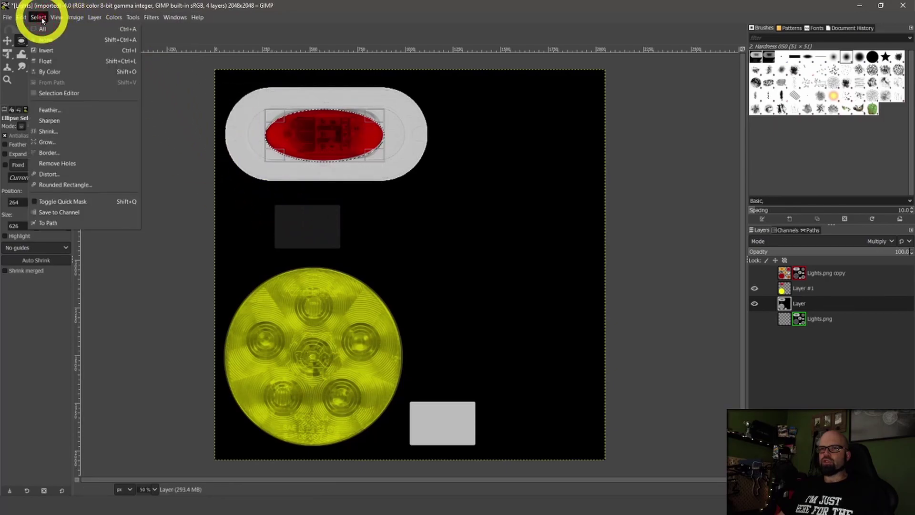
click(45, 40)
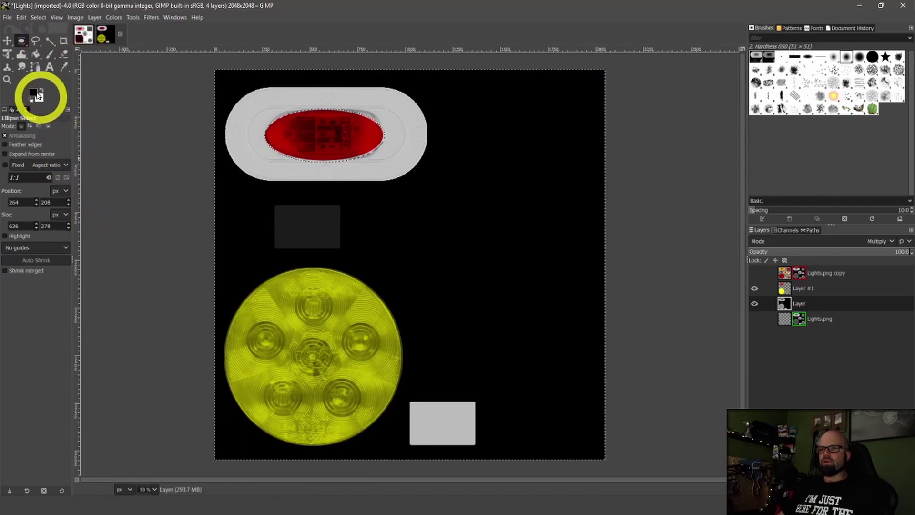
click(36, 54)
click(242, 154)
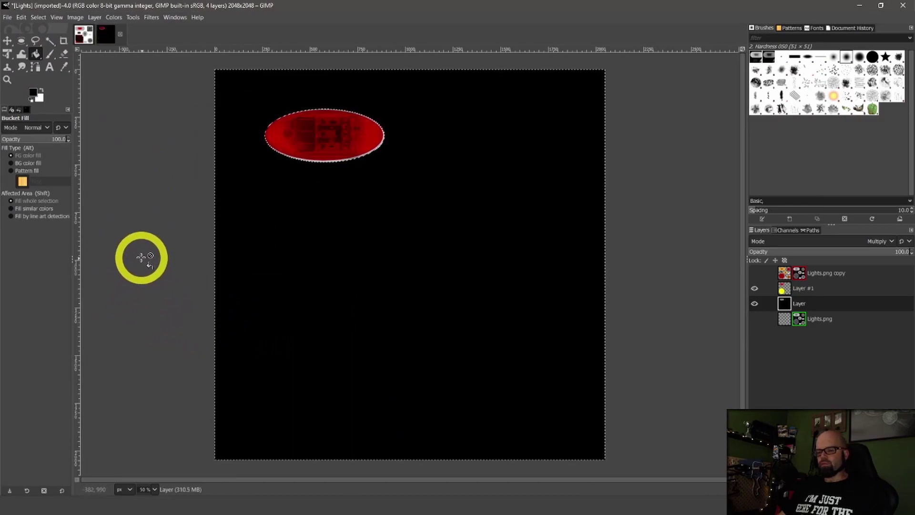
Undo the black fill around the oval and draw a rectangle selection around the yellow round light.
key(ctrl+z)
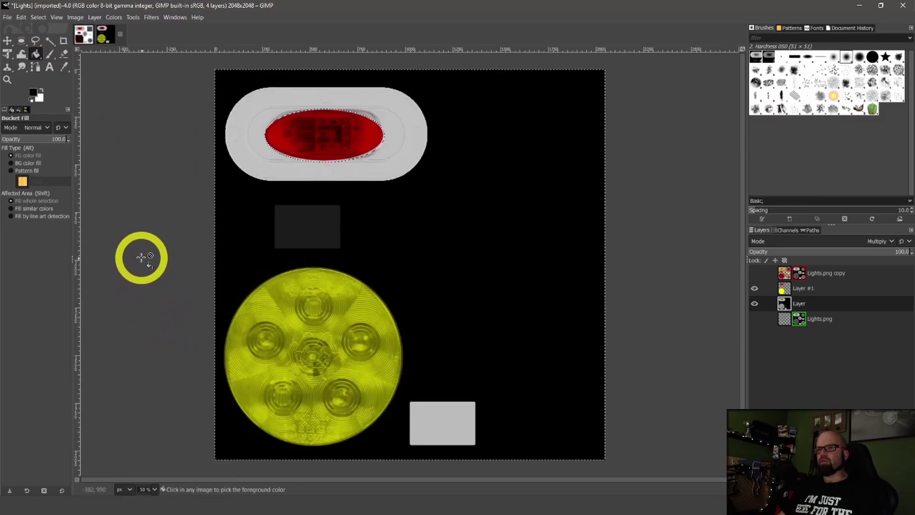
click(22, 42)
drag(24, 49, 57, 41)
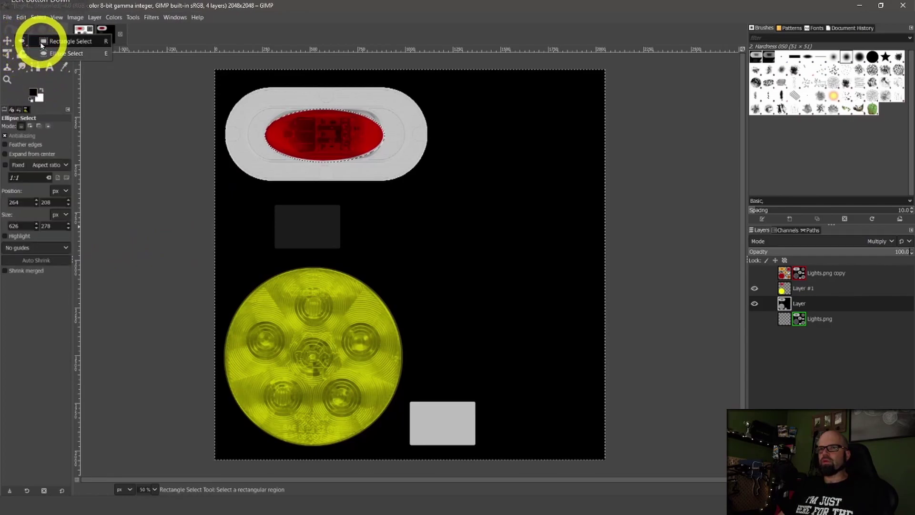
drag(218, 261, 398, 457)
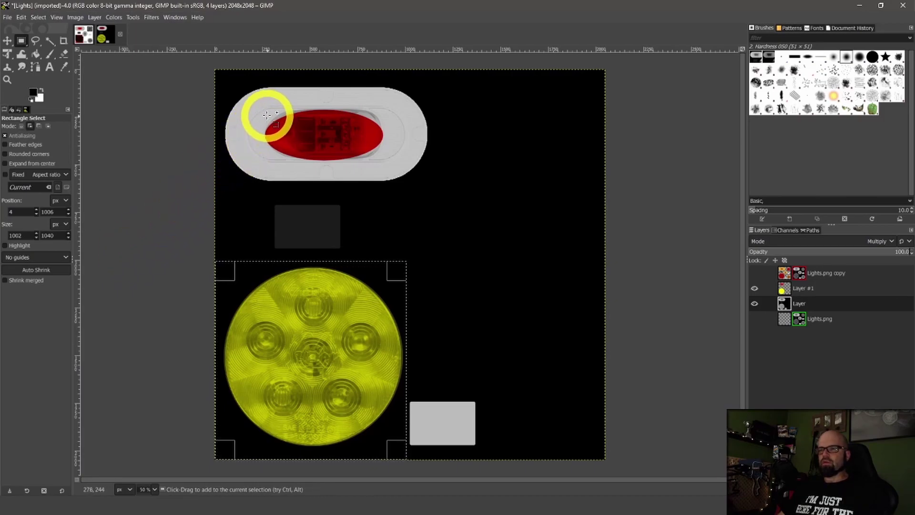
drag(265, 111, 387, 159)
key(Escape)
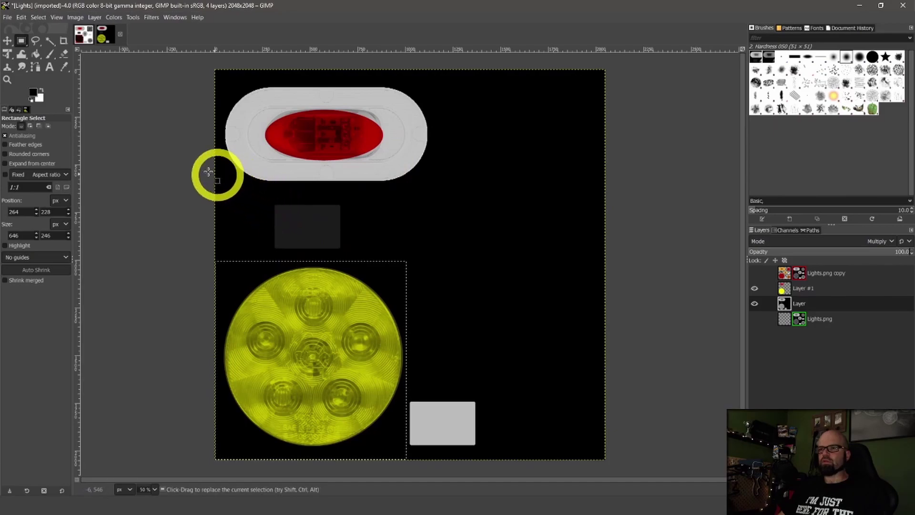
click(24, 41)
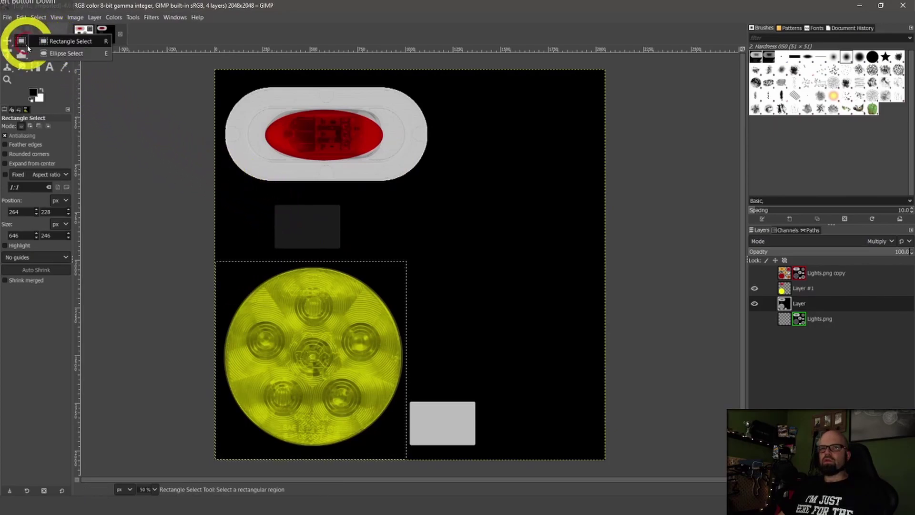
Draw and adjust an ellipse selection fitted around the red lens.
drag(28, 46, 67, 53)
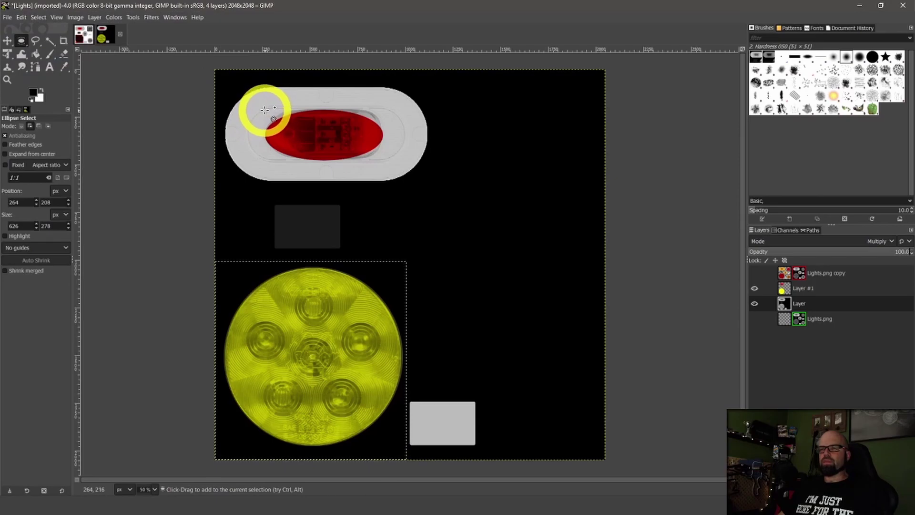
drag(263, 110, 384, 160)
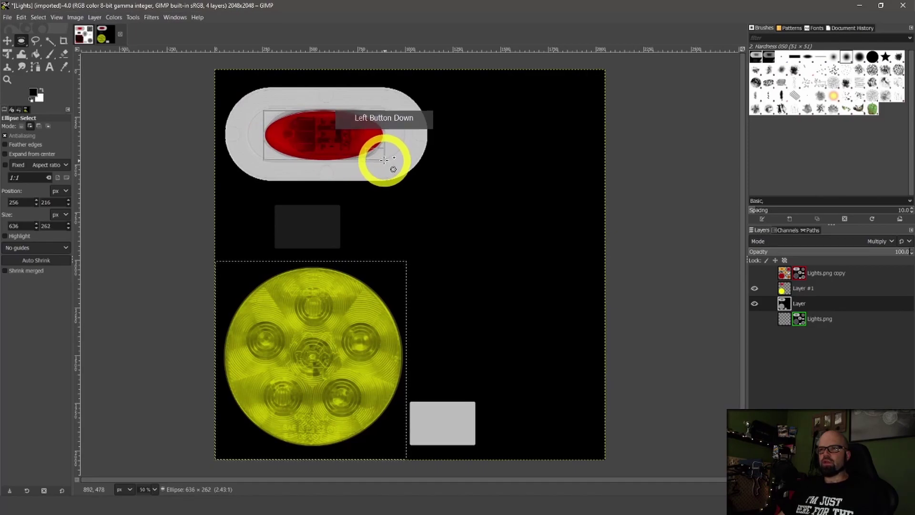
drag(384, 160, 386, 161)
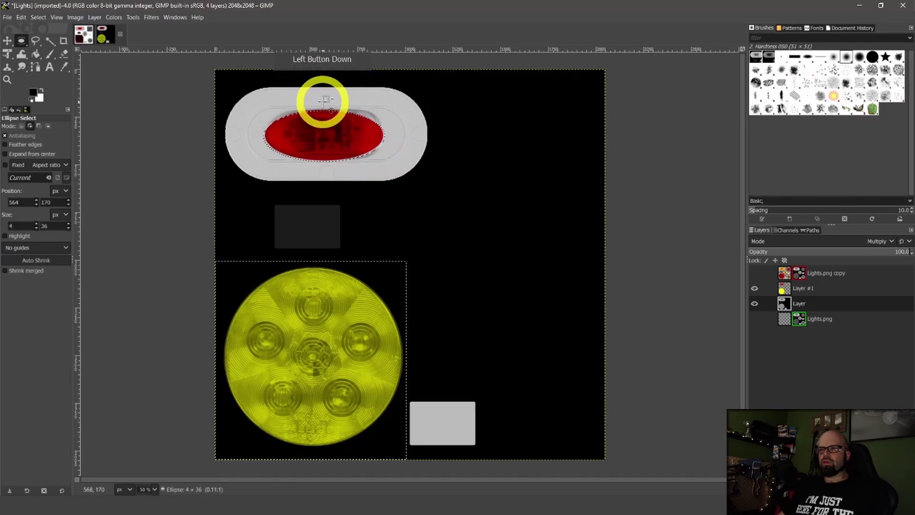
mouse_move(324, 100)
mouse_down()
mouse_move(325, 112)
mouse_move(329, 92)
mouse_move(307, 88)
mouse_up()
key(Return)
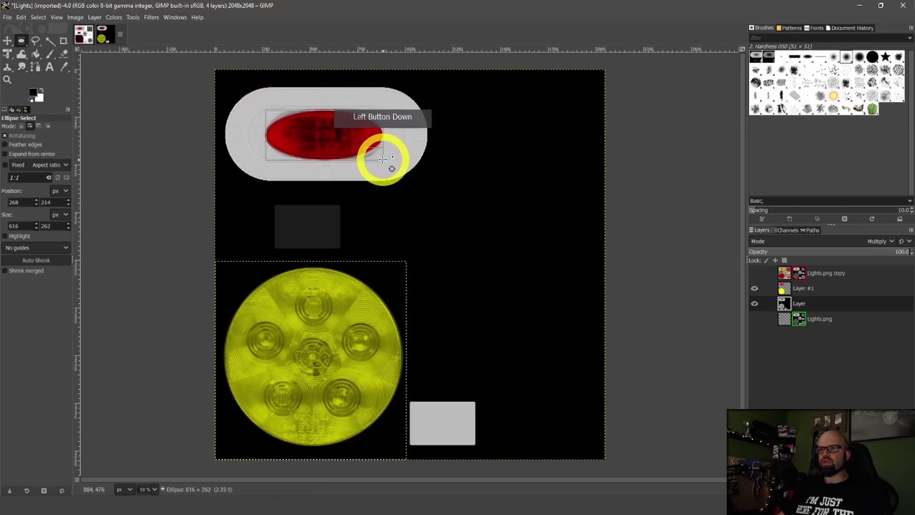
drag(383, 160, 382, 160)
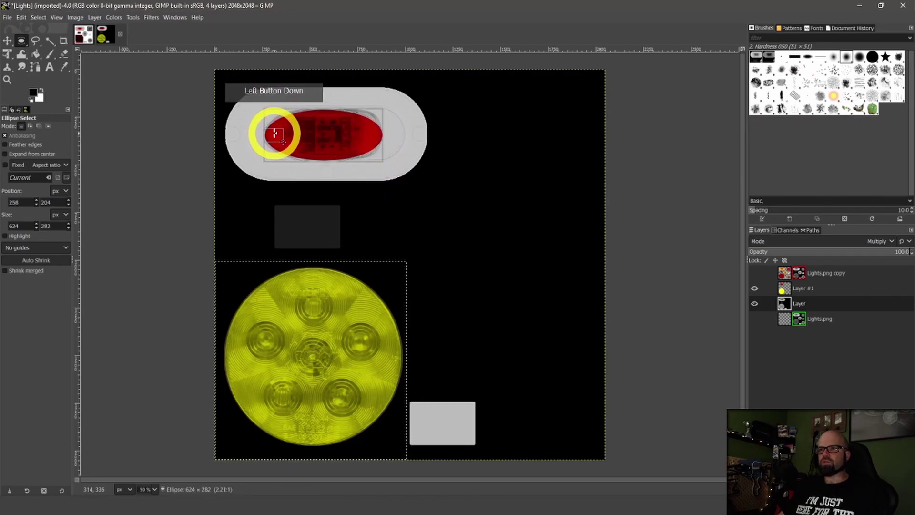
click(275, 134)
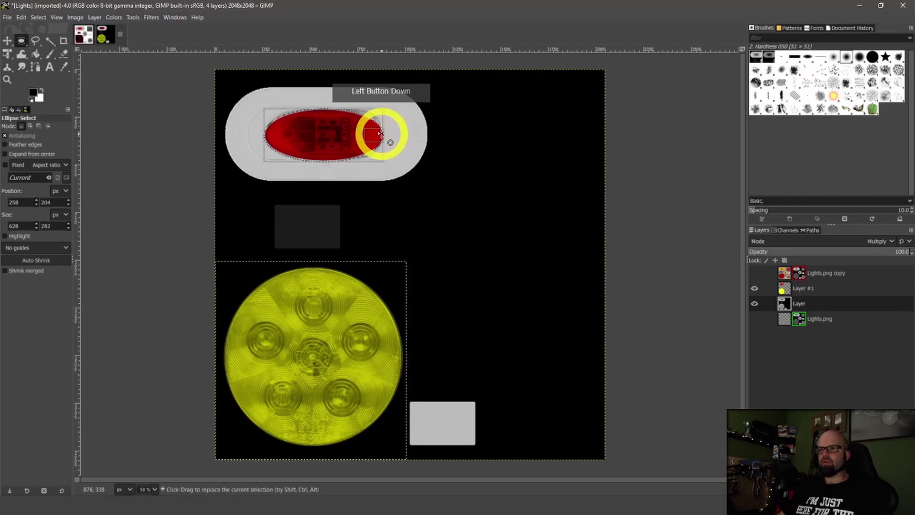
click(380, 134)
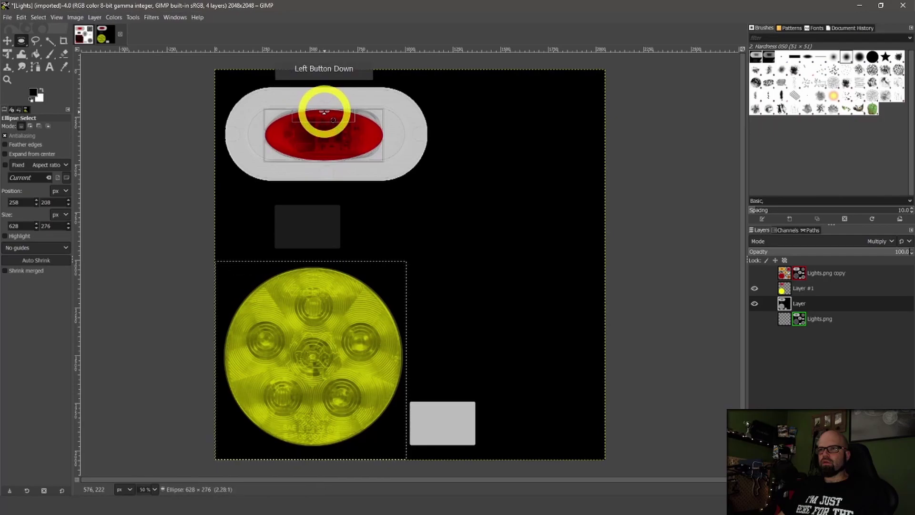
click(324, 112)
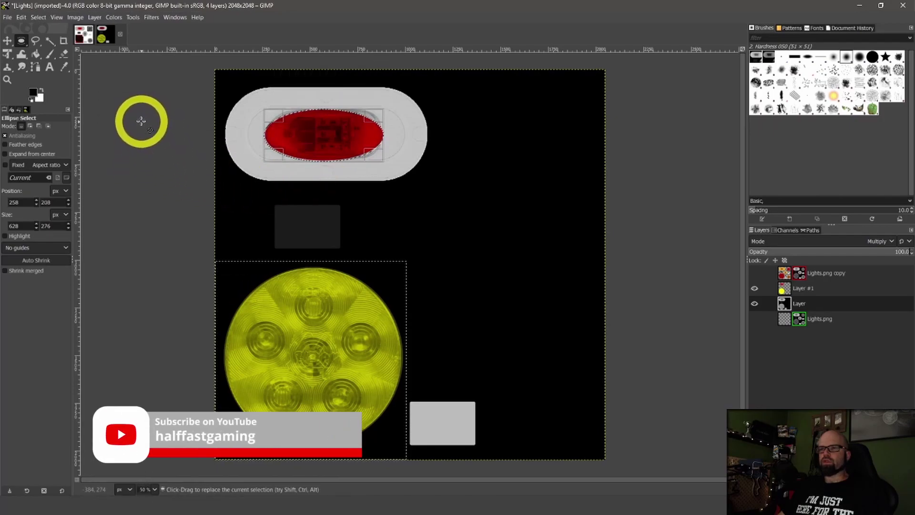
Invert the selection and fill everything outside the red lens and yellow lamp black.
click(21, 17)
mouse_move(37, 17)
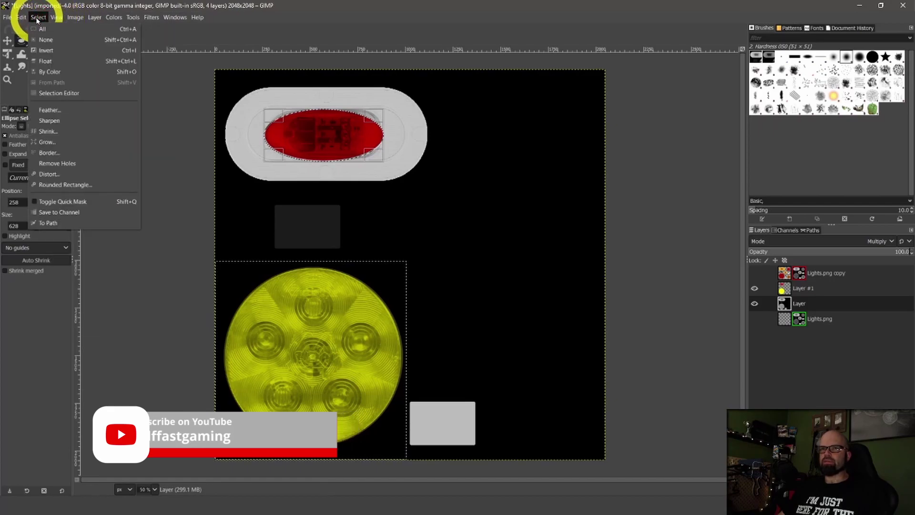
click(146, 206)
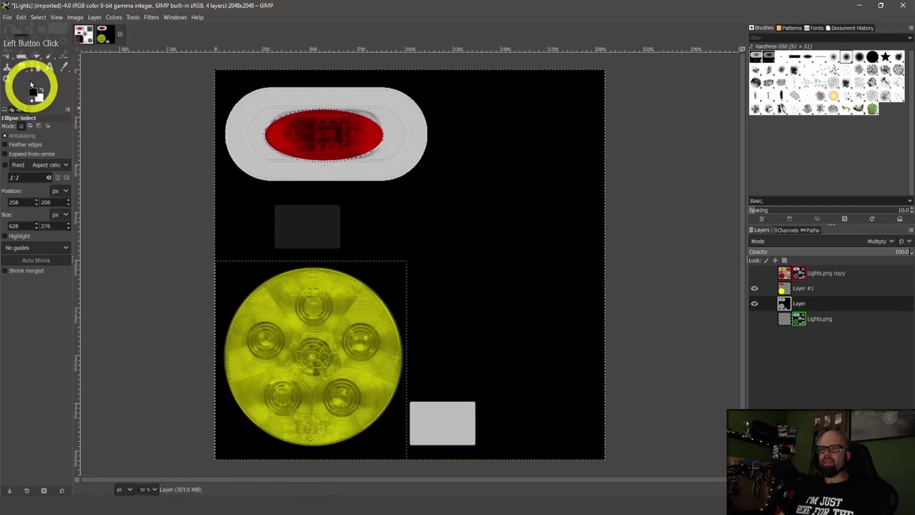
click(35, 54)
click(384, 199)
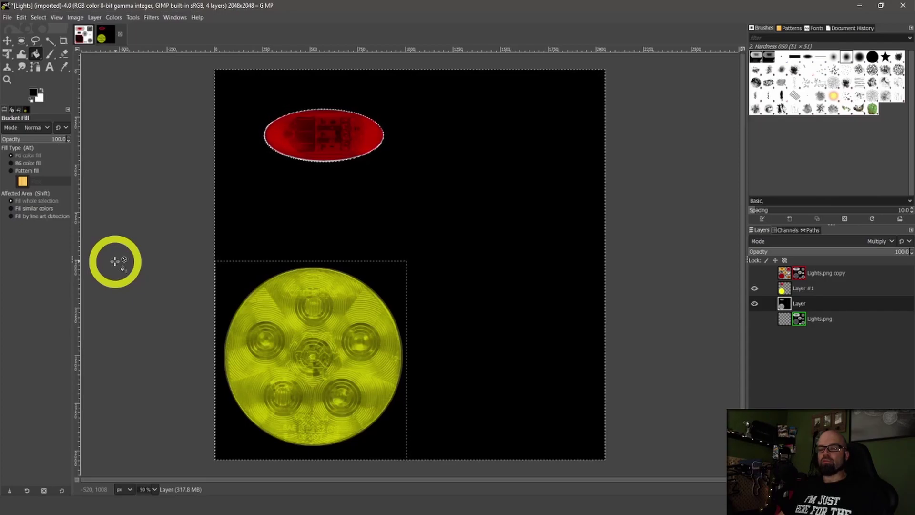
Select Layer #1 and merge it down into Layer, baking in the red and yellow tints.
click(480, 318)
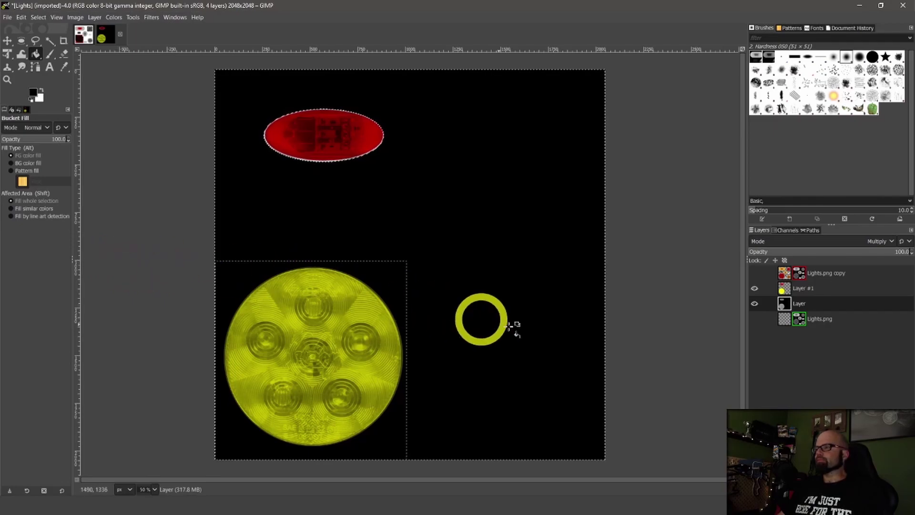
click(784, 288)
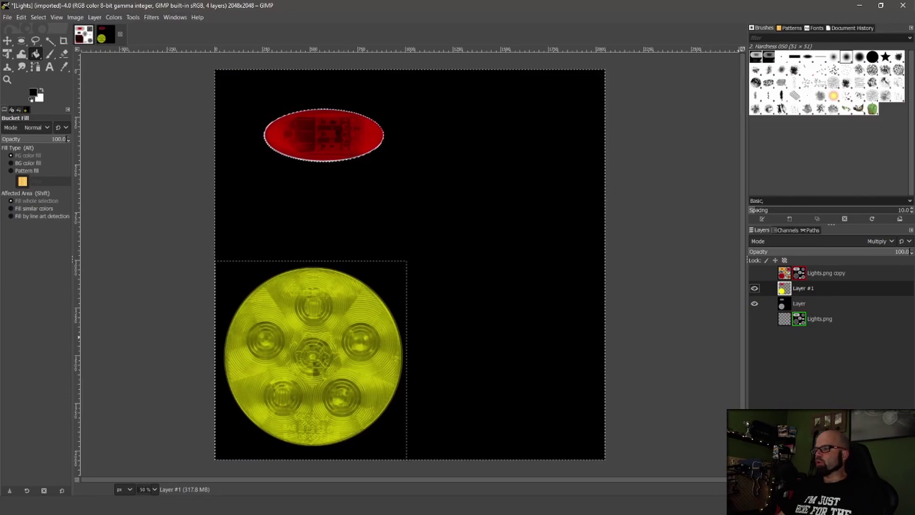
click(857, 495)
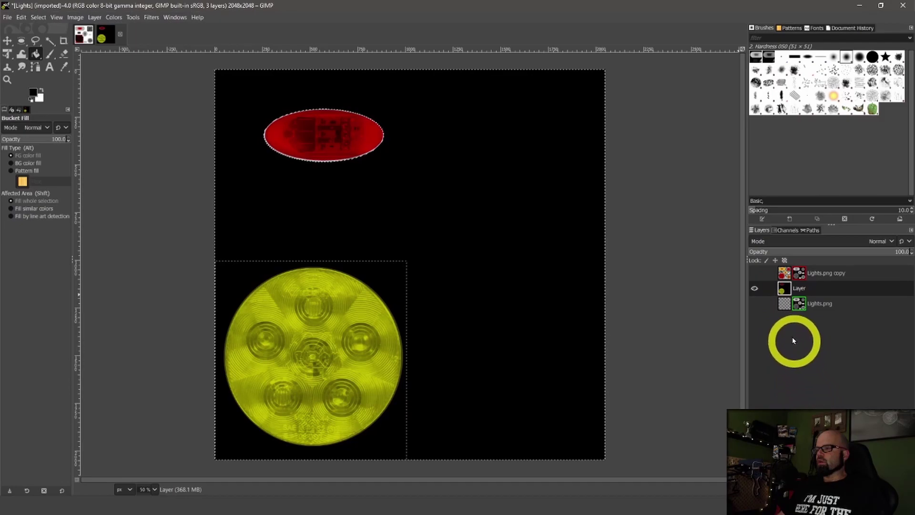
Clear the selection and copy everything visible in the image.
click(21, 17)
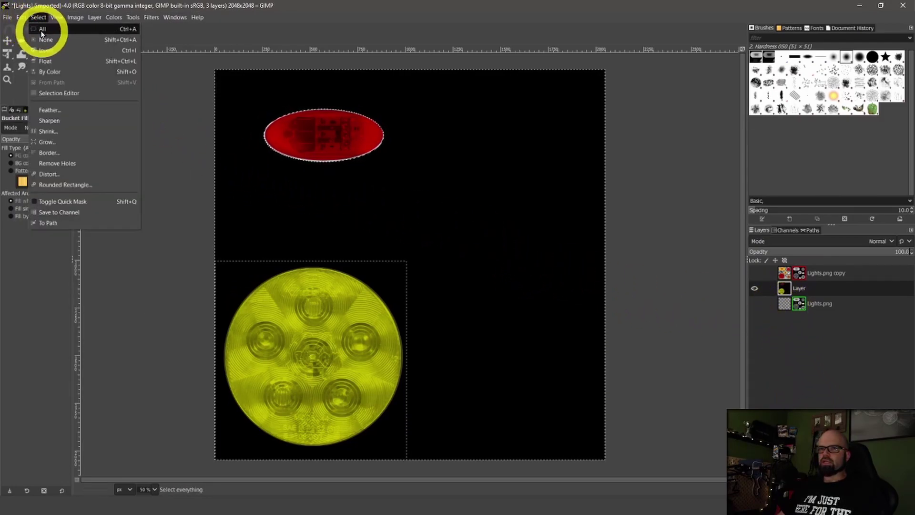
click(45, 34)
click(26, 19)
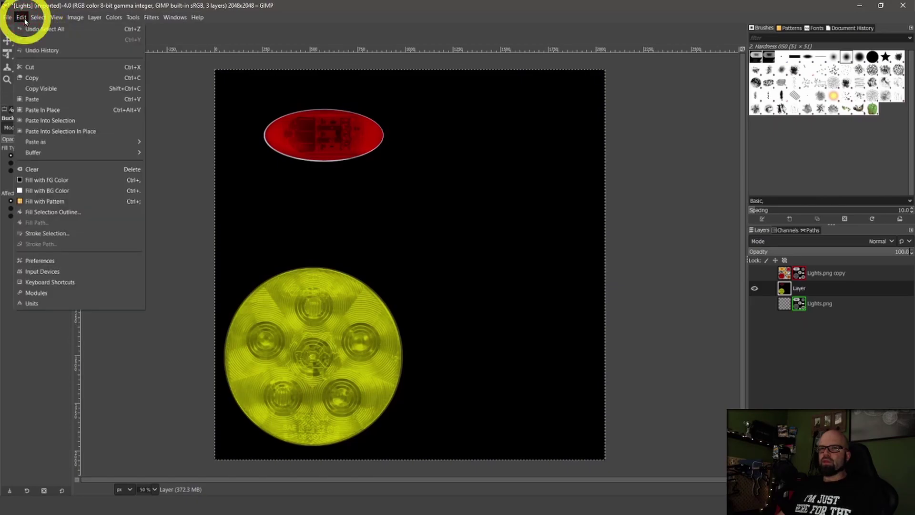
click(41, 89)
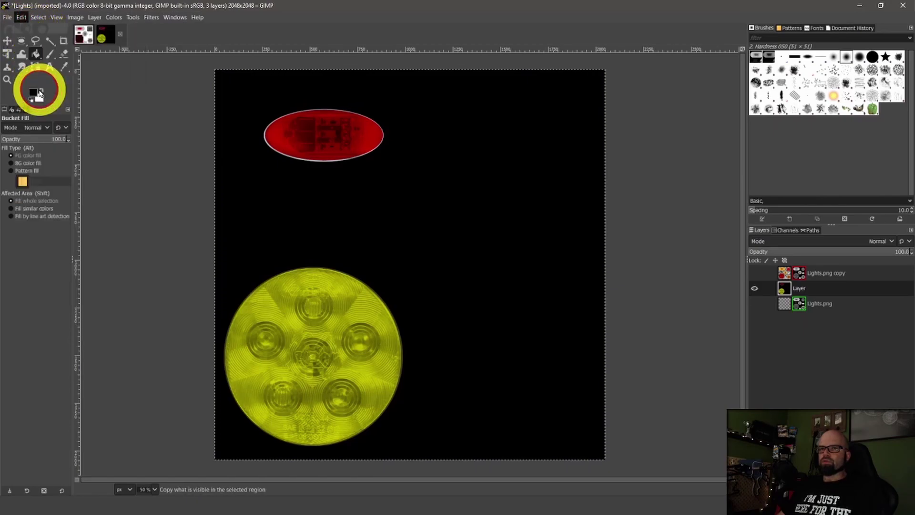
Hide the coloured light layer, make Lights.png active and visible, and display its layer mask.
click(772, 305)
click(755, 287)
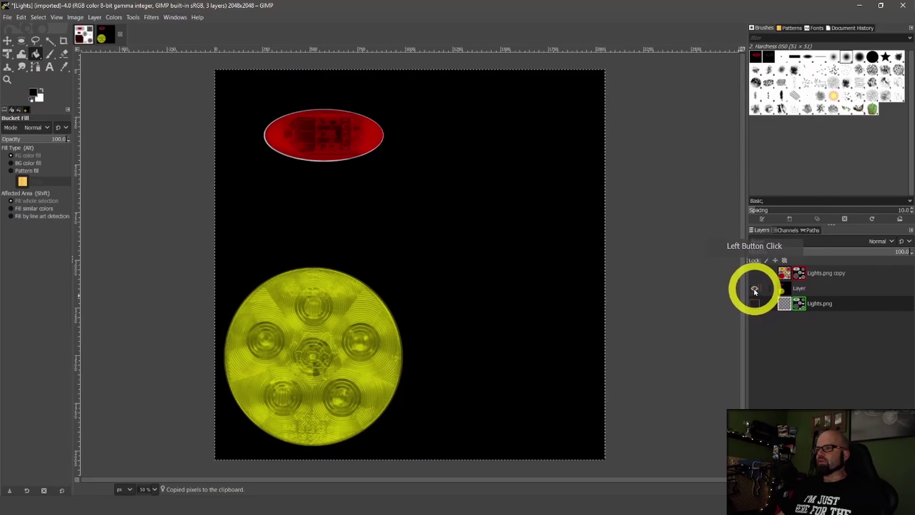
click(753, 302)
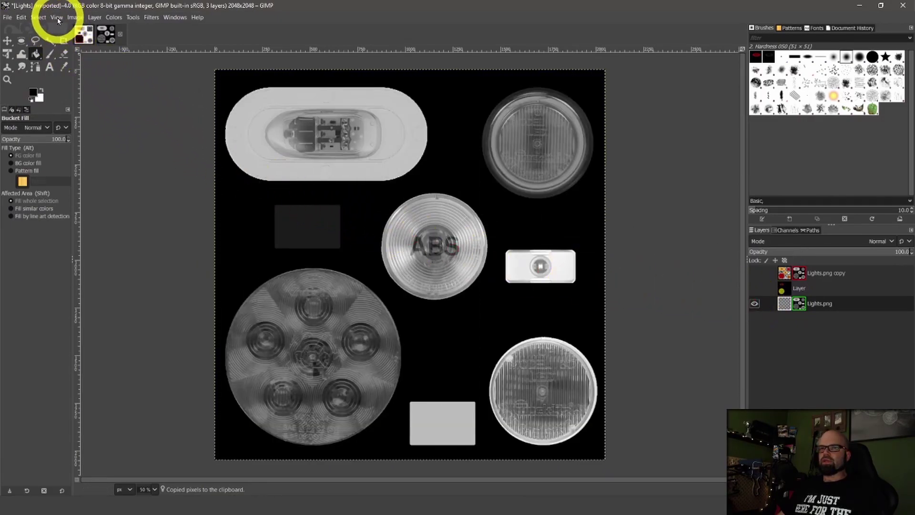
right_click(792, 302)
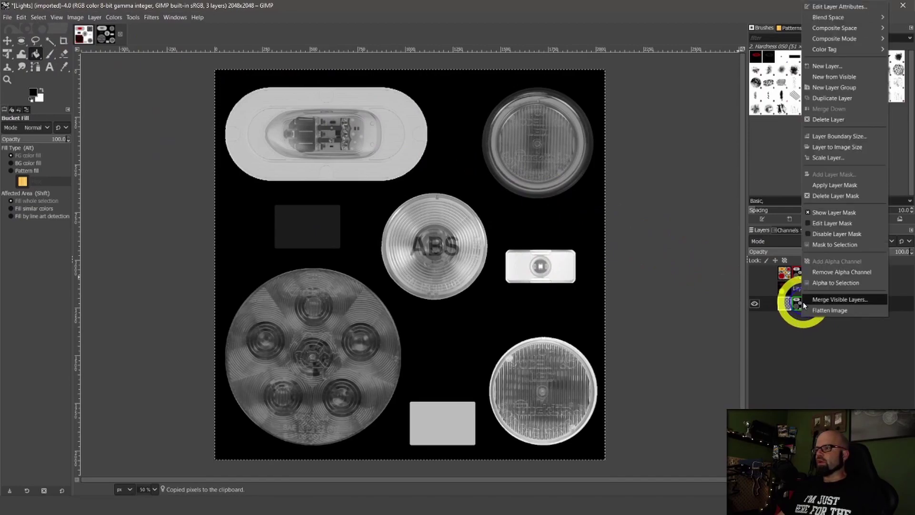
click(808, 213)
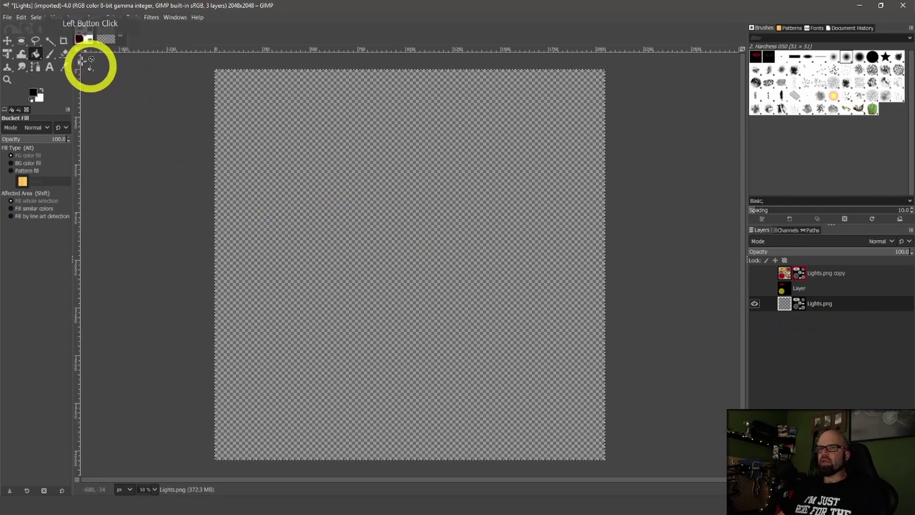
Paste the copied lights in place into the Lights.png mask and anchor them.
click(31, 18)
mouse_move(21, 17)
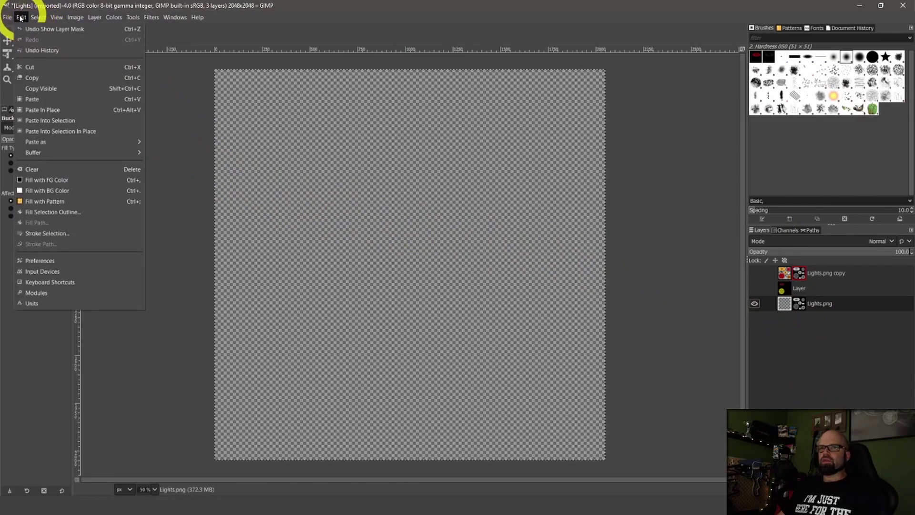
click(43, 109)
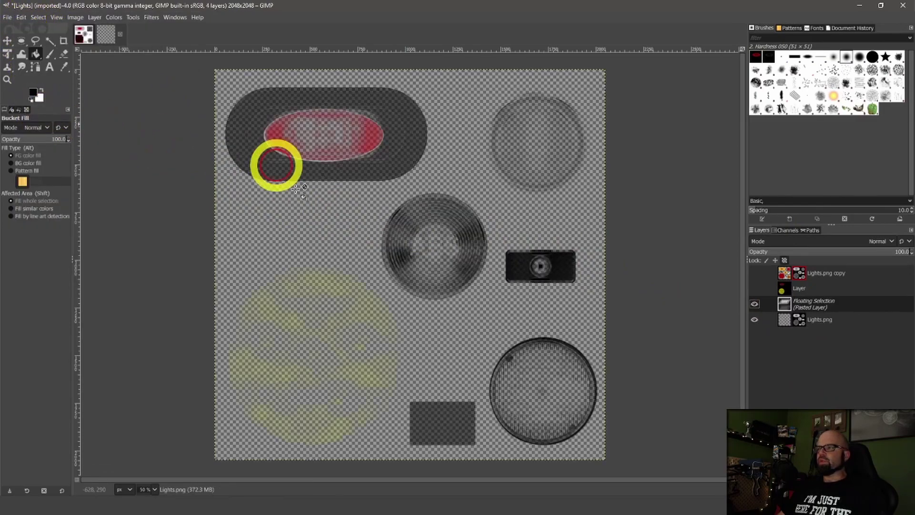
click(779, 343)
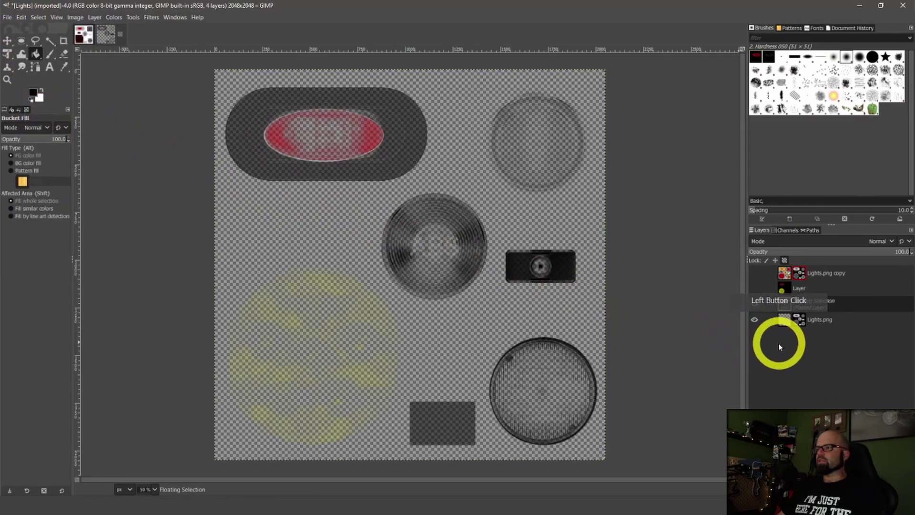
click(796, 308)
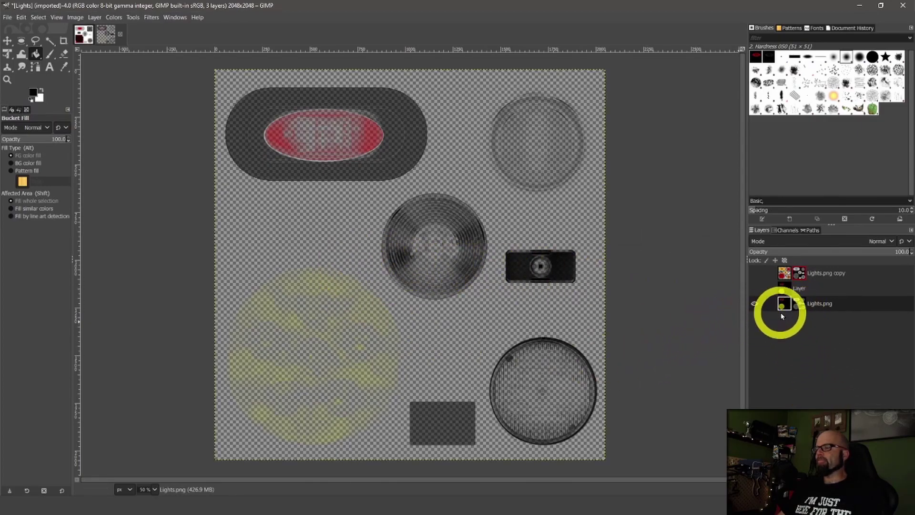
Select the Lights.png layer mask and view it in greyscale on the canvas.
click(799, 303)
right_click(799, 303)
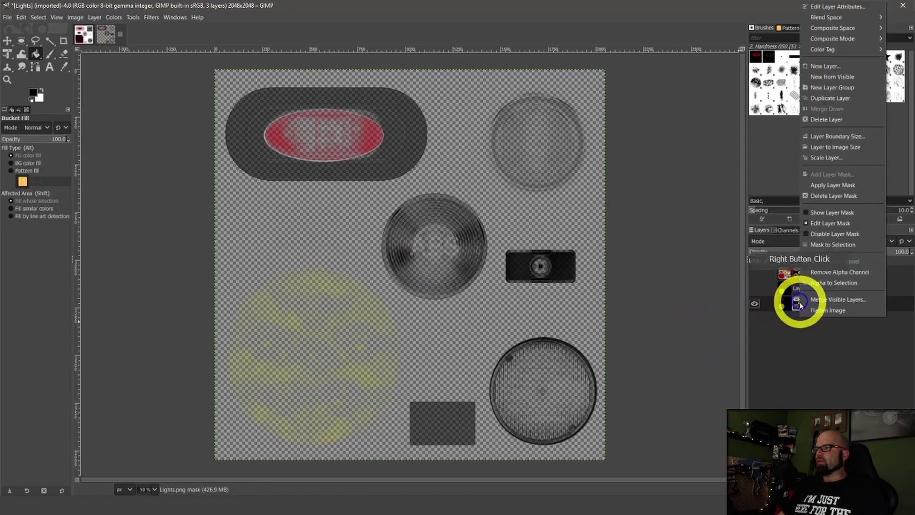
click(810, 233)
click(701, 402)
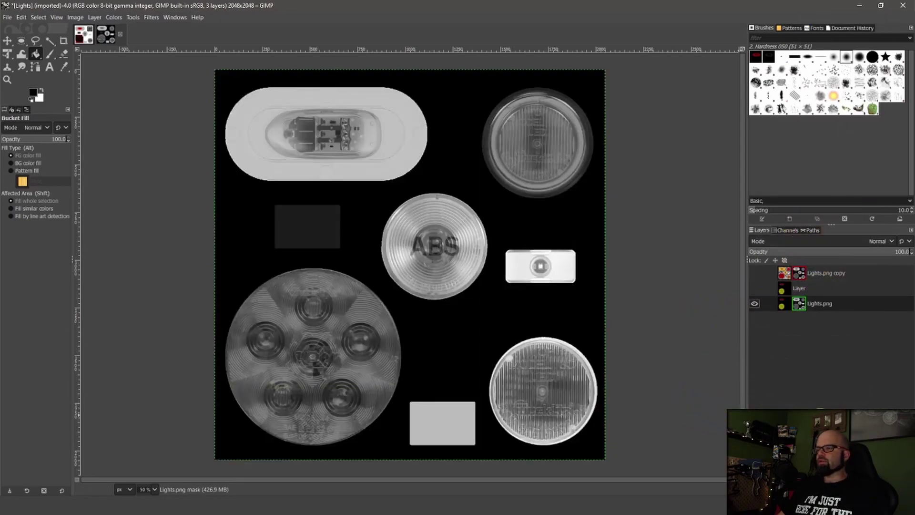
click(798, 304)
With Ellipse Select, outline a first ellipse over the top-left lamp's lens.
right_click(798, 305)
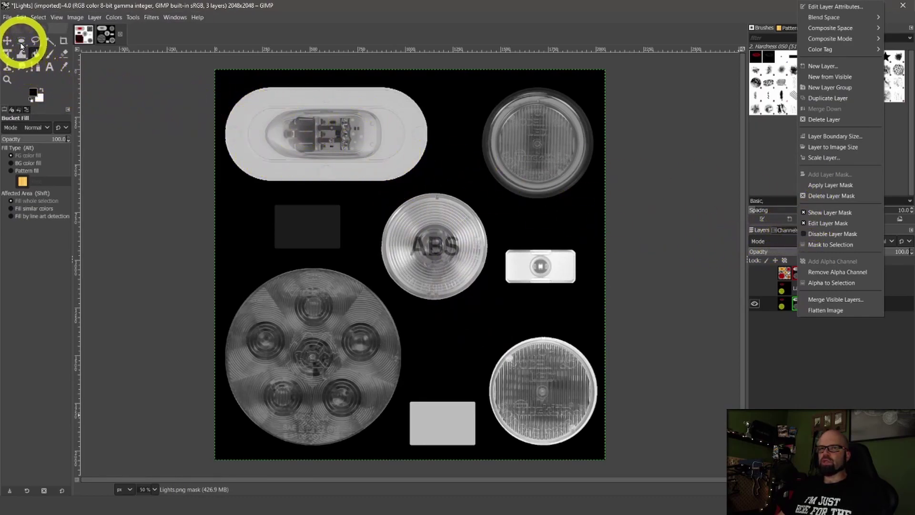
click(274, 100)
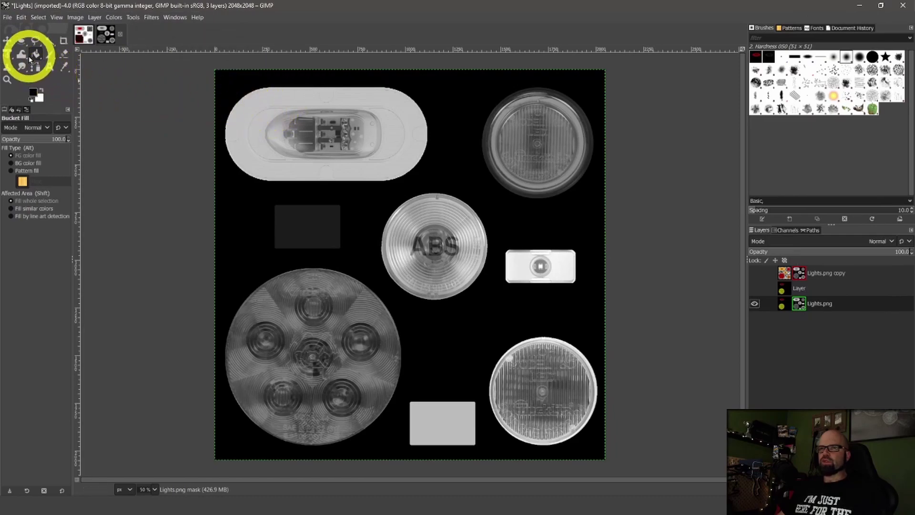
click(21, 41)
click(330, 121)
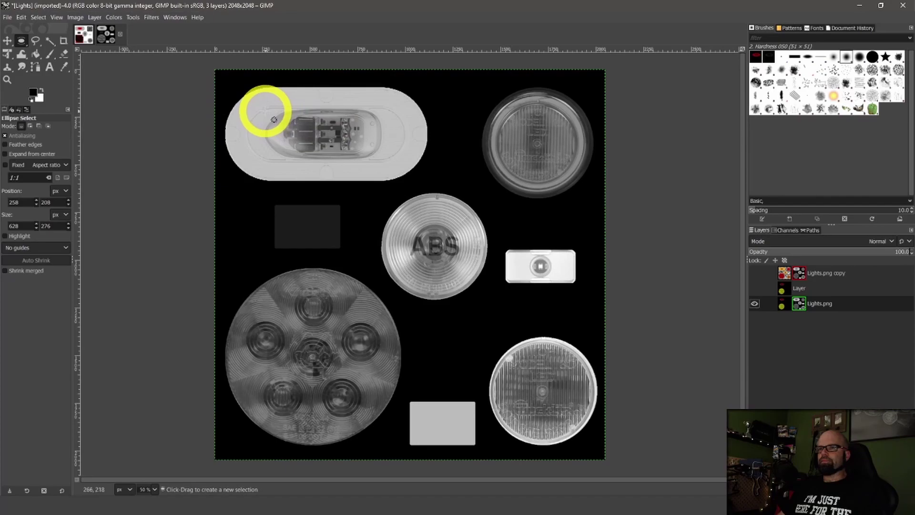
drag(267, 109, 331, 155)
Redraw the ellipse around the lamp's inner oval and widen it to the left and right.
click(327, 114)
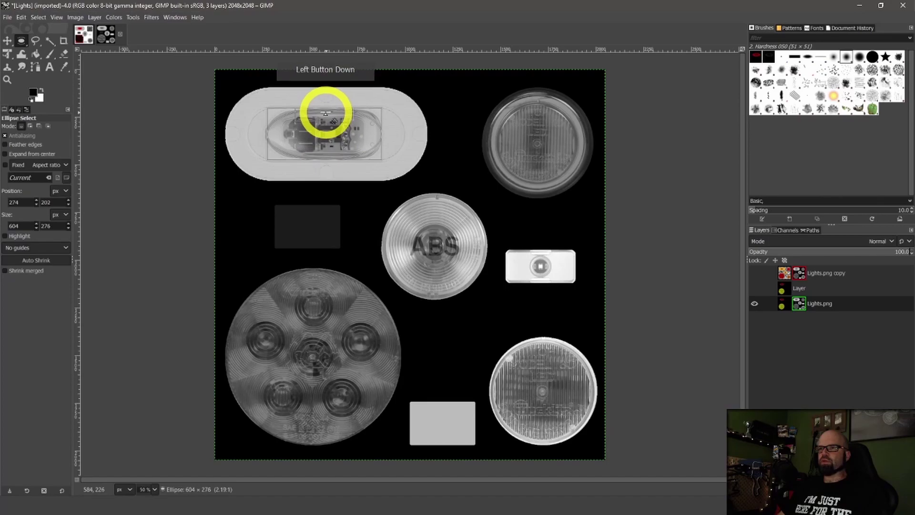
drag(325, 113, 326, 114)
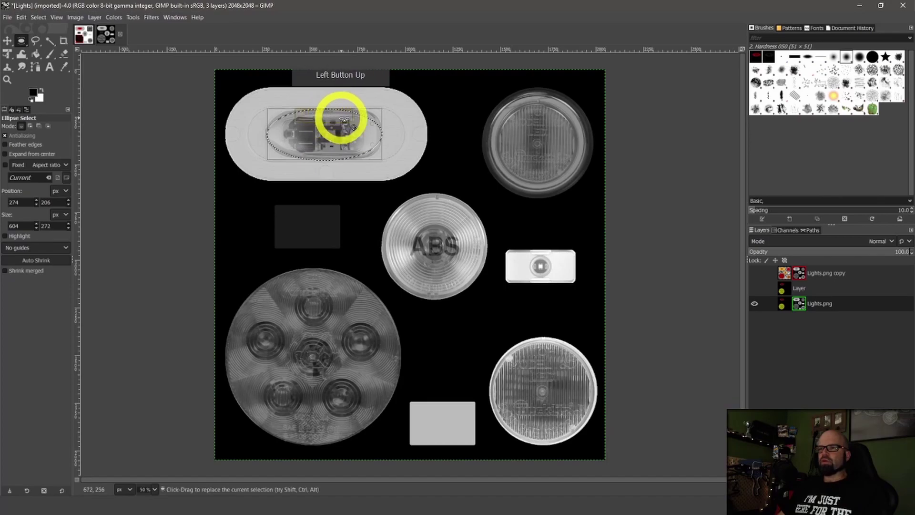
drag(372, 139, 373, 140)
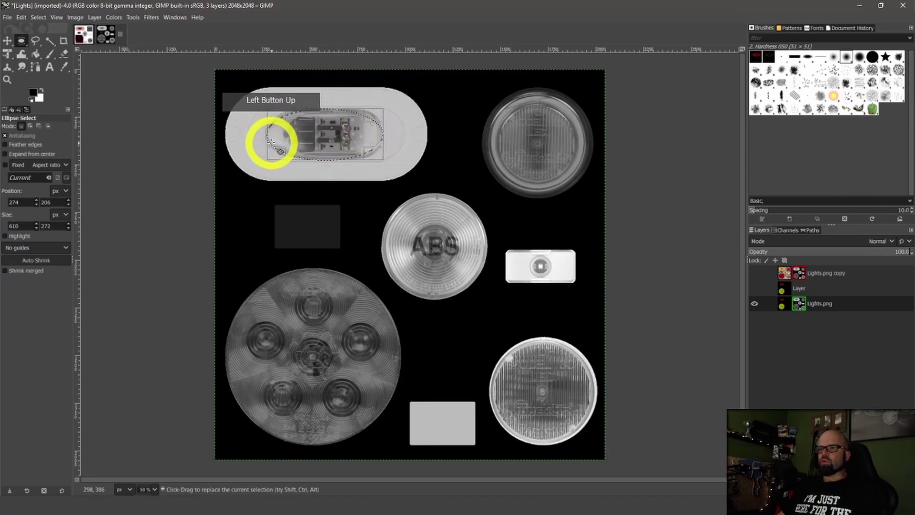
drag(270, 141, 269, 142)
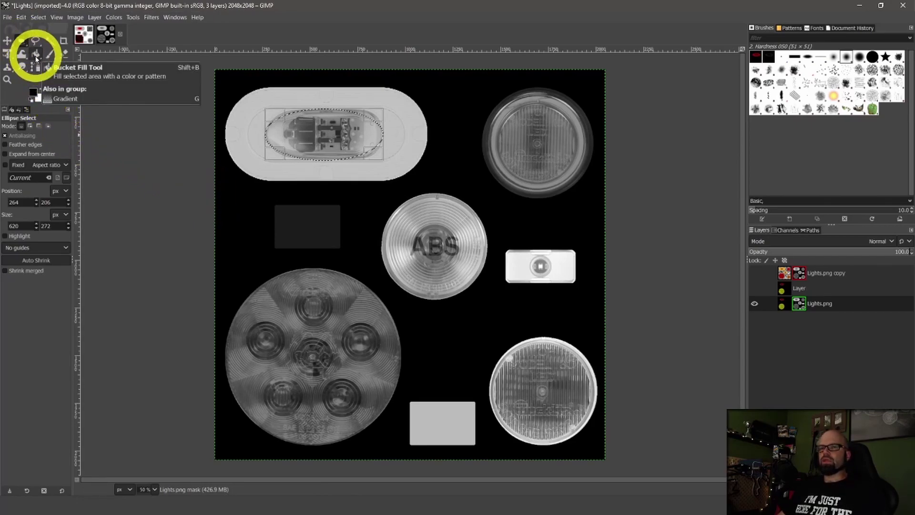
Bucket-fill the oval selection black in the mask, then view the layer image instead.
click(36, 56)
click(306, 135)
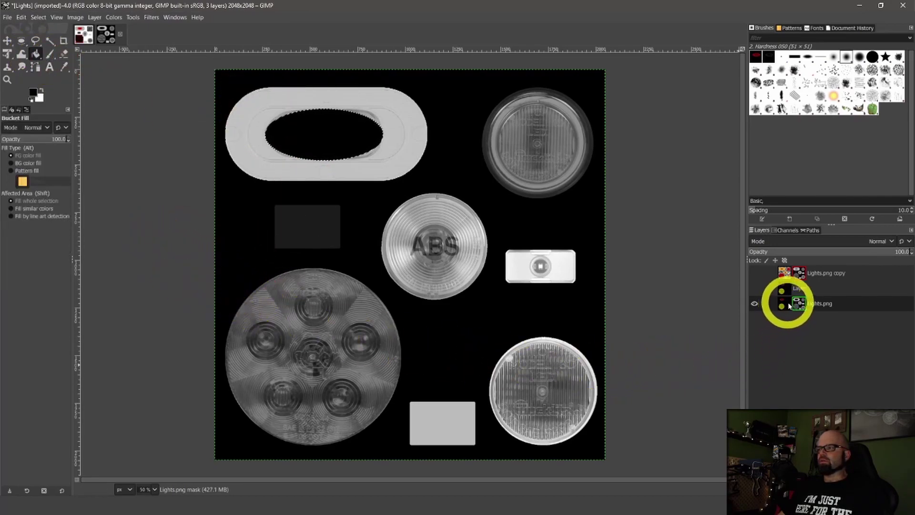
right_click(788, 304)
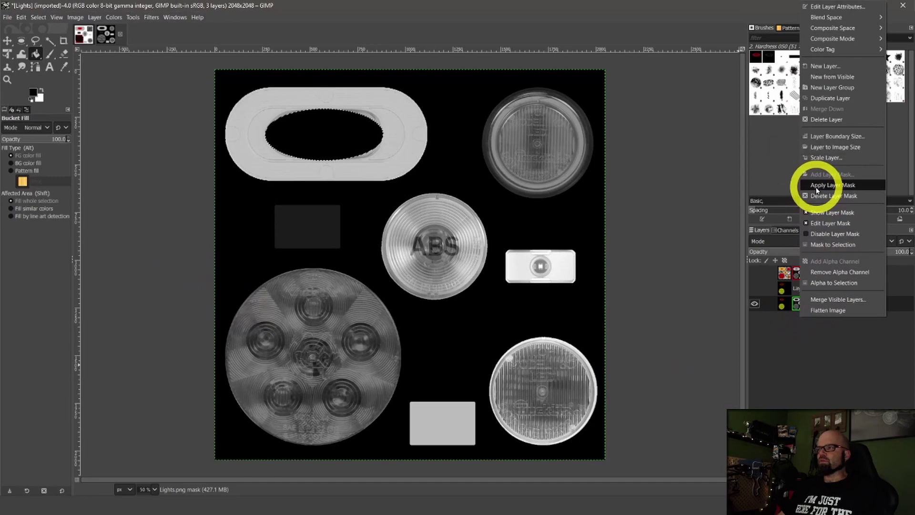
click(826, 212)
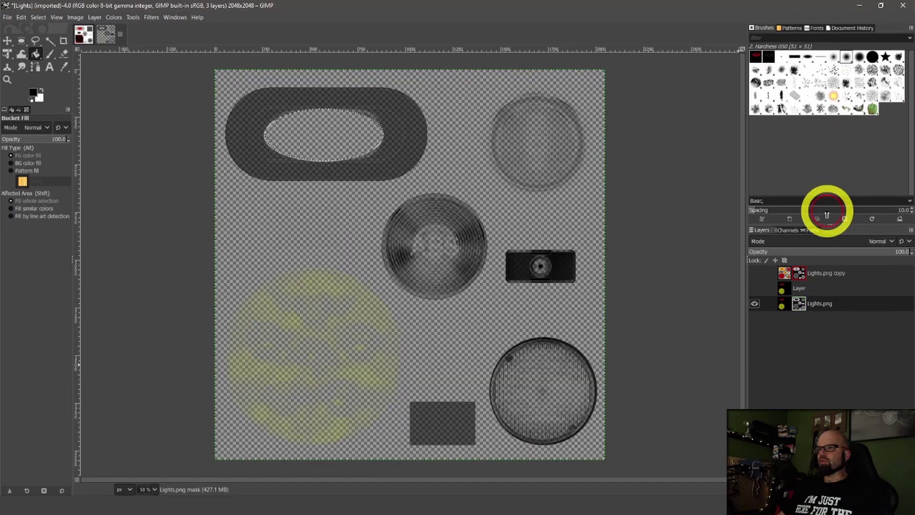
Disable the Lights.png layer mask, then enable it again to compare.
right_click(797, 307)
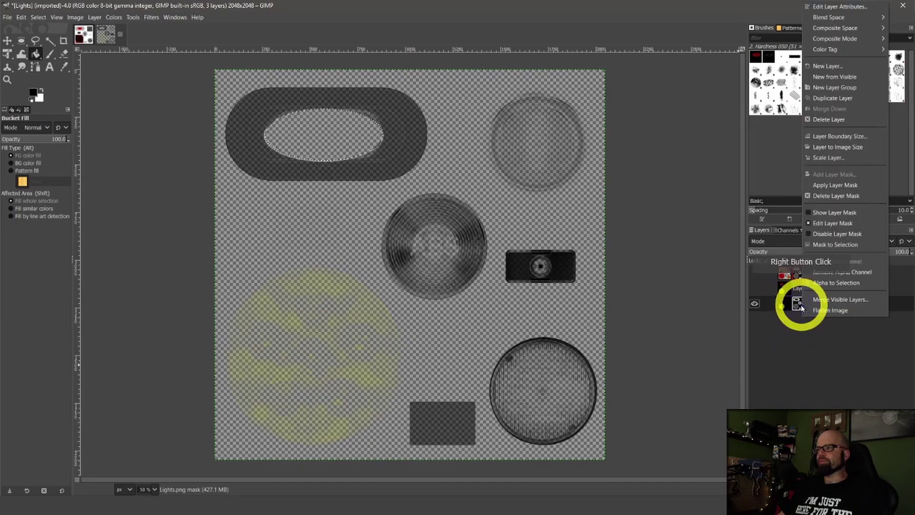
click(809, 234)
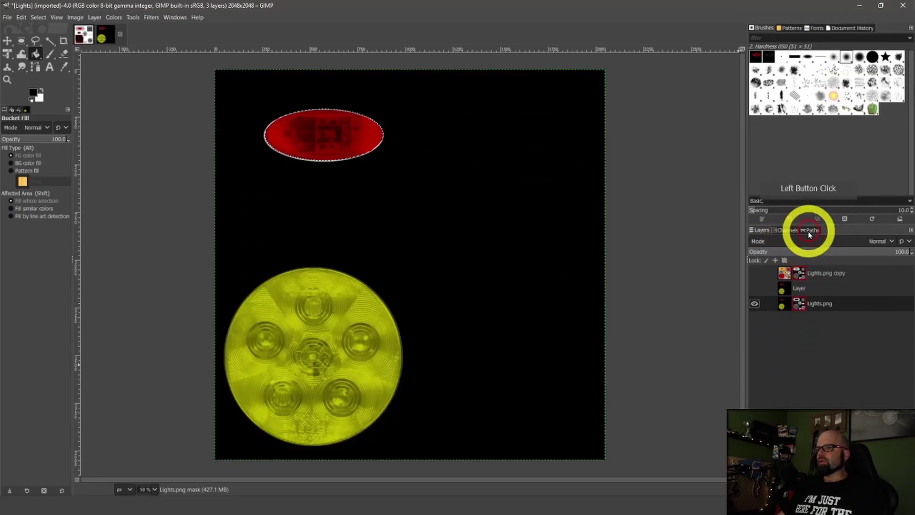
right_click(792, 306)
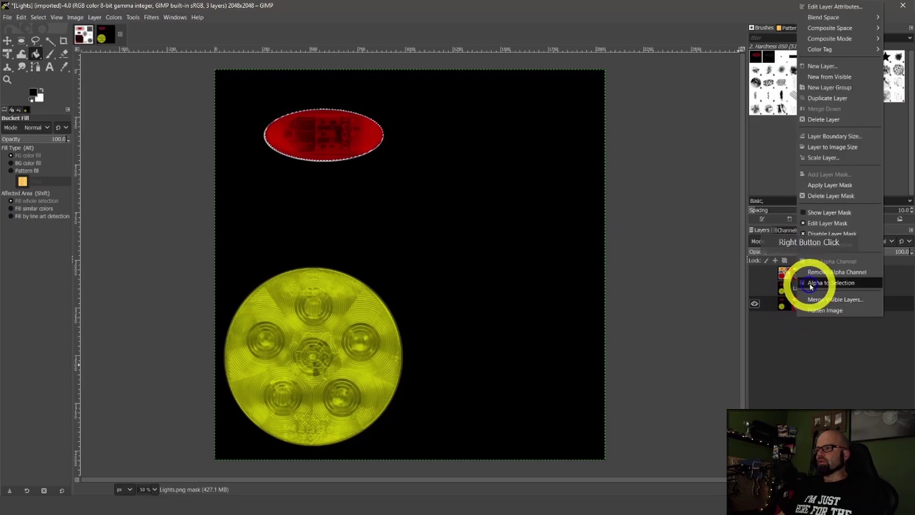
click(804, 235)
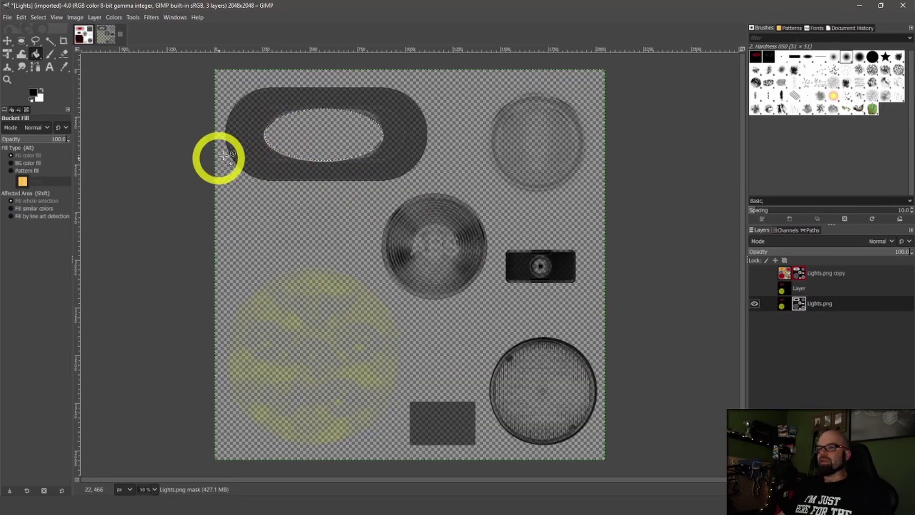
Show the greyscale mask again and fill the oval selection white with Ctrl+period.
right_click(798, 303)
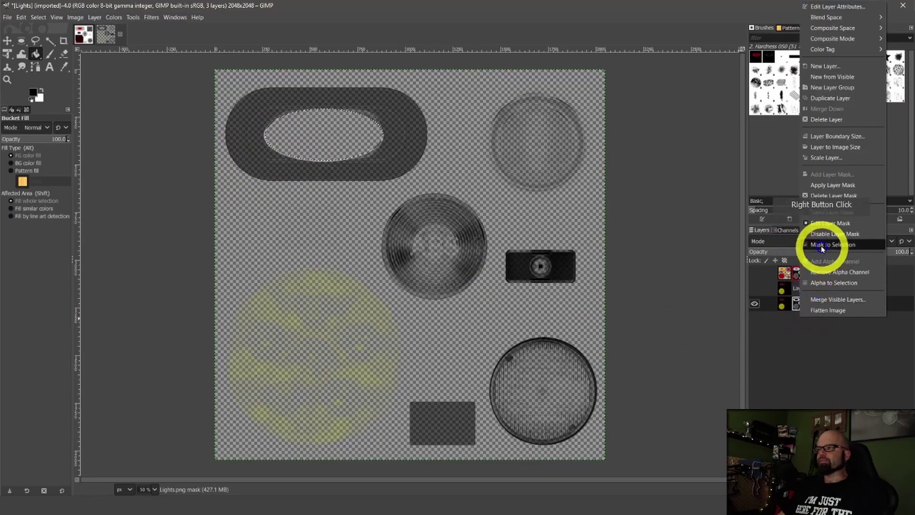
click(812, 212)
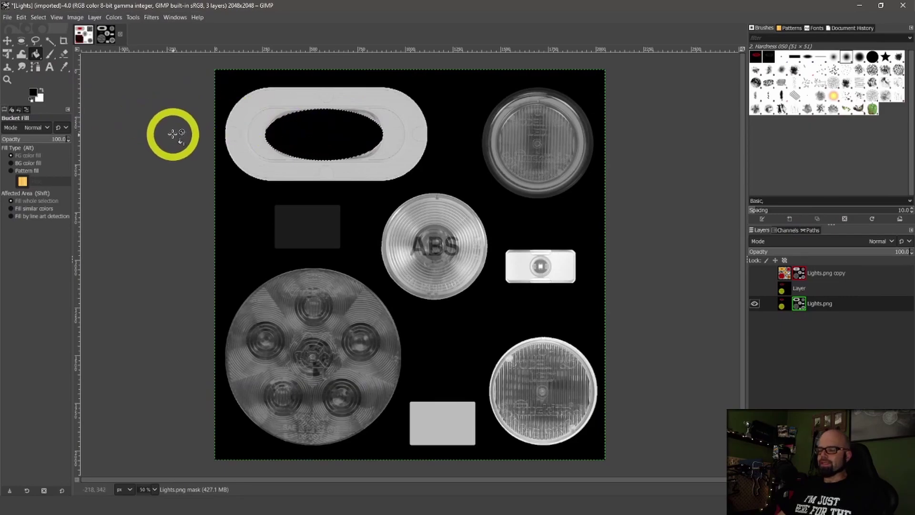
key(ctrl+period)
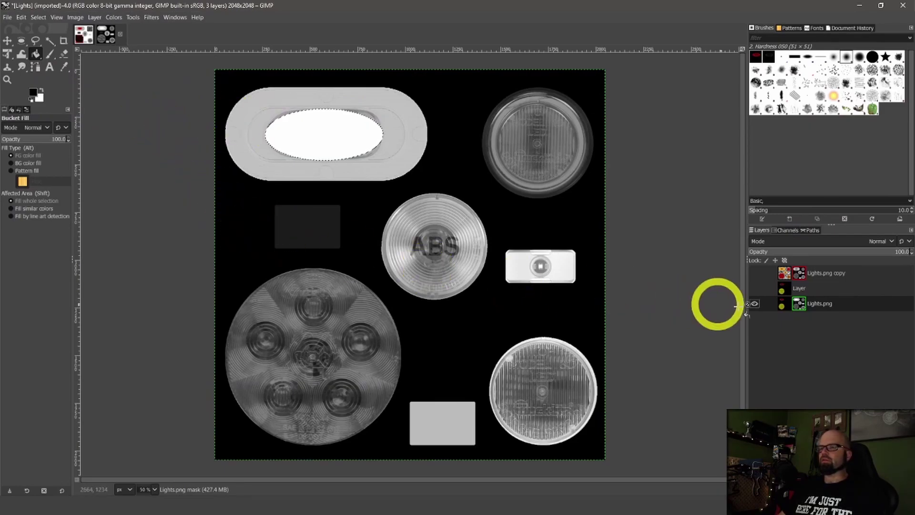
right_click(796, 306)
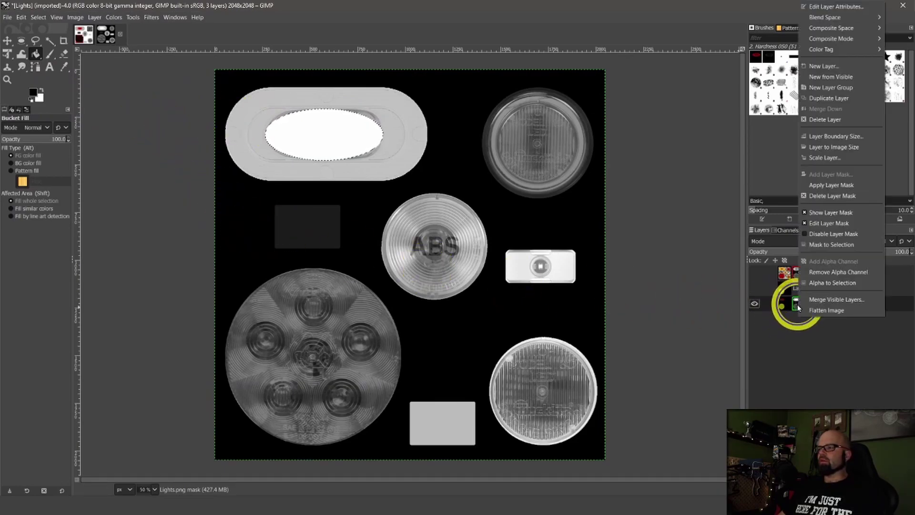
Turn off Show Layer Mask to see the coloured Lights.png layer with the red oval showing.
click(805, 213)
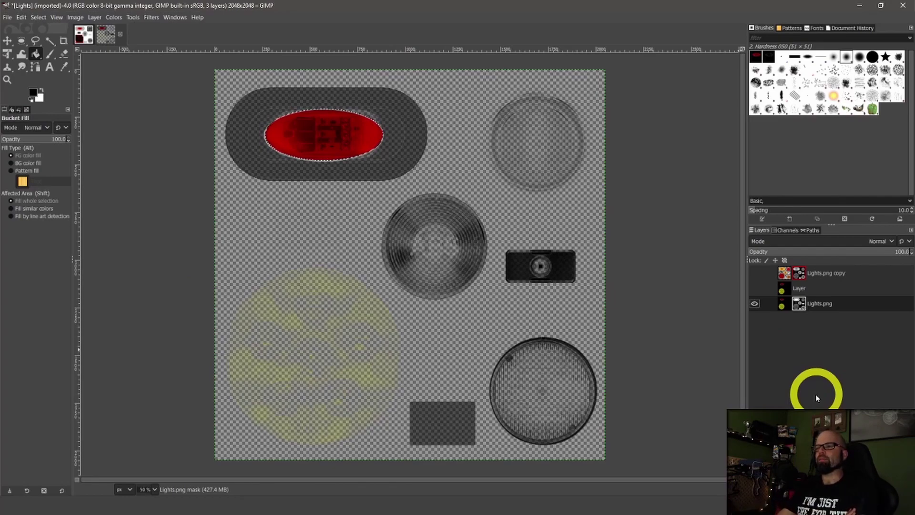
right_click(813, 309)
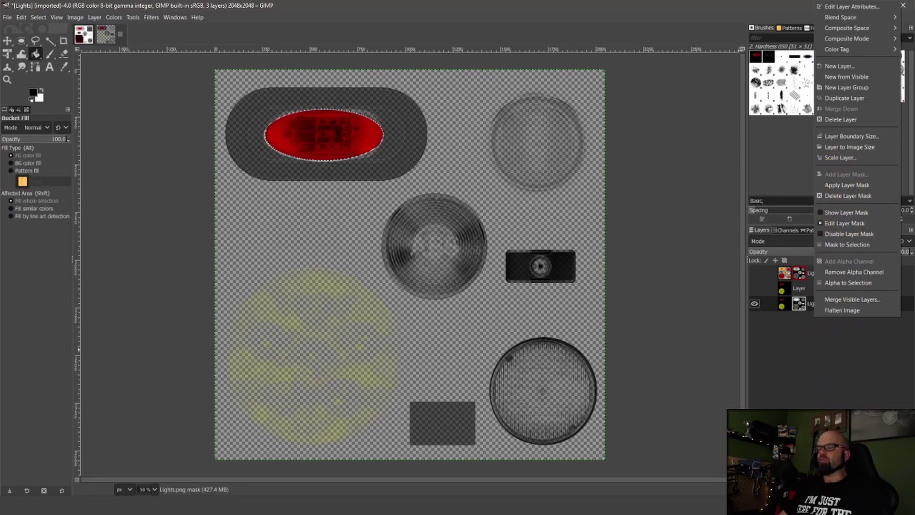
click(820, 393)
right_click(781, 287)
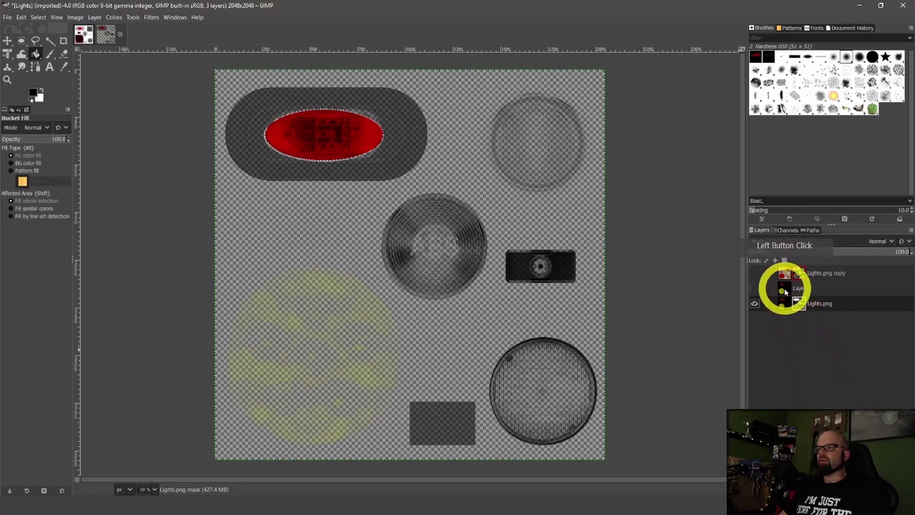
click(780, 287)
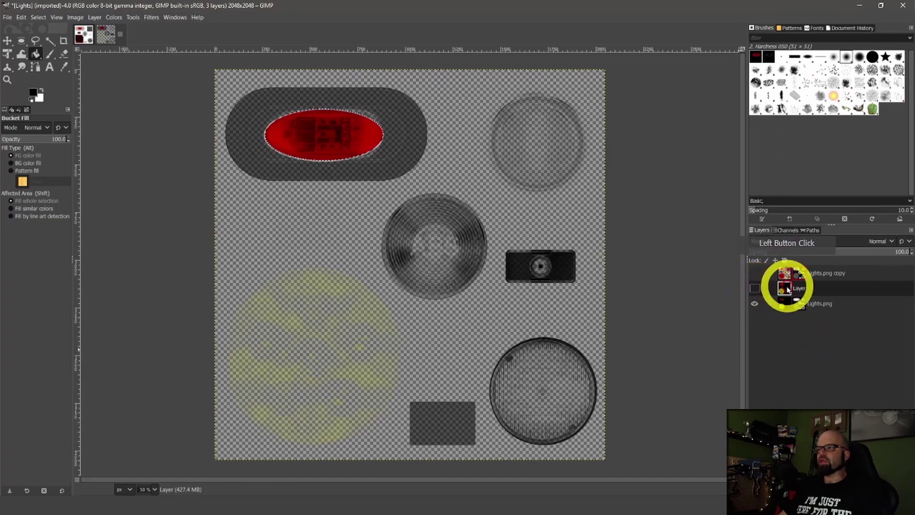
right_click(779, 287)
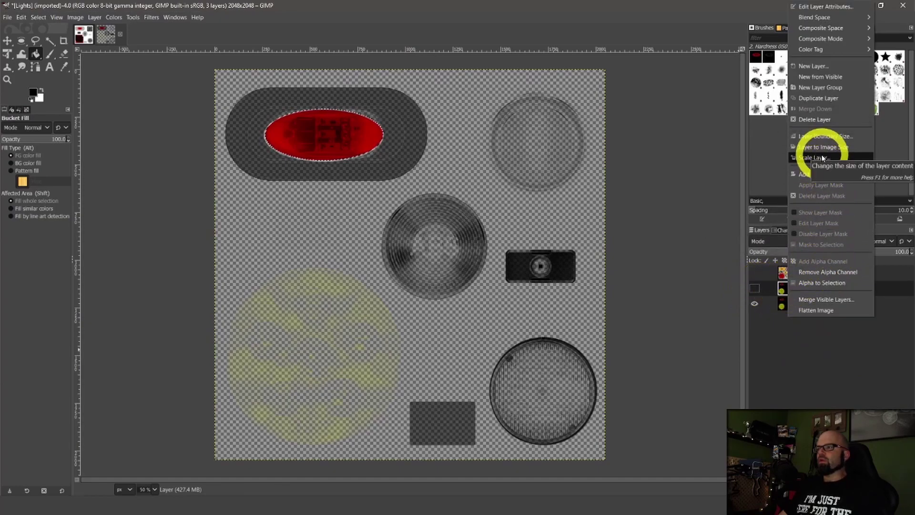
click(822, 177)
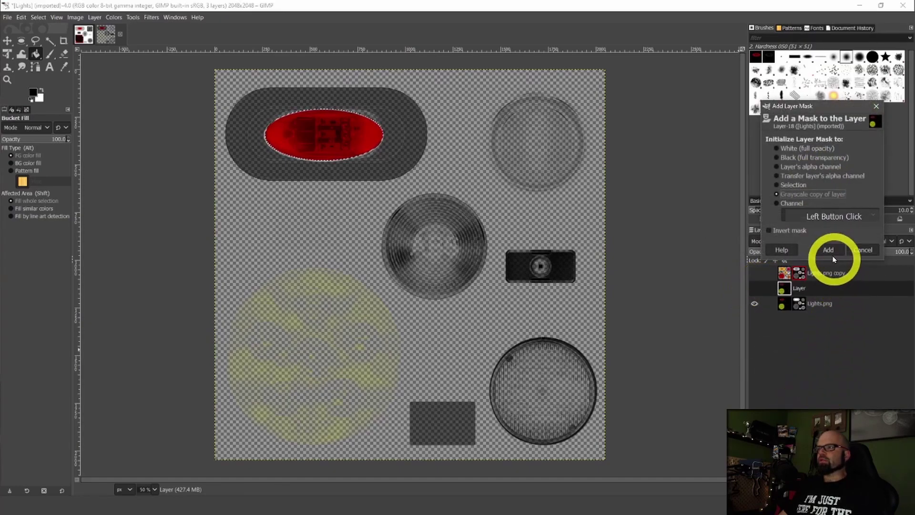
click(810, 194)
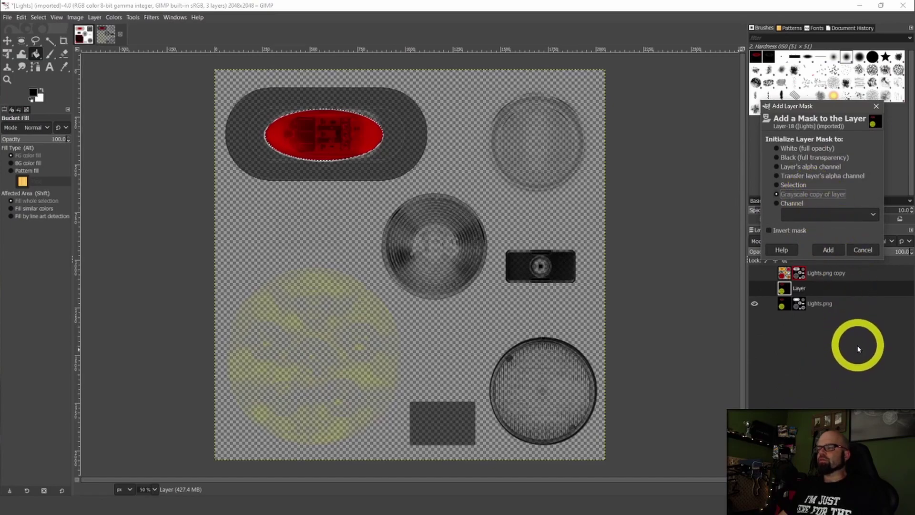
click(861, 251)
click(545, 304)
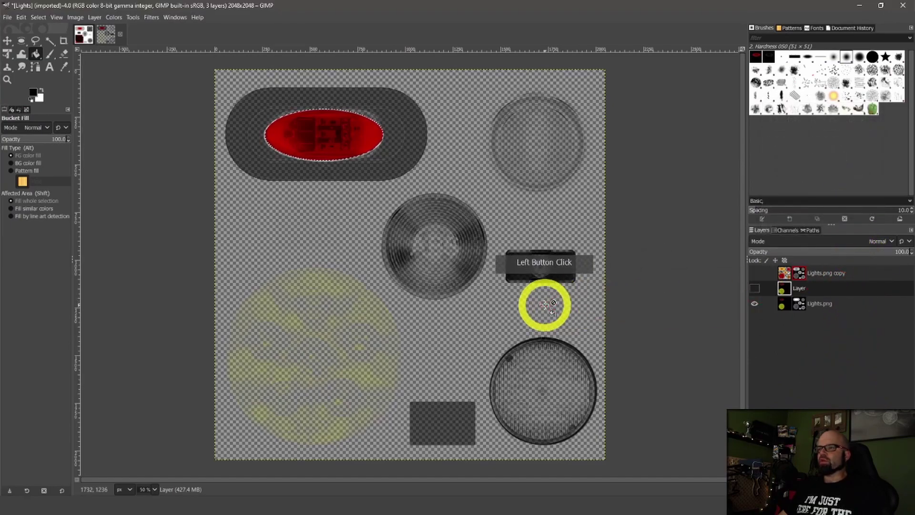